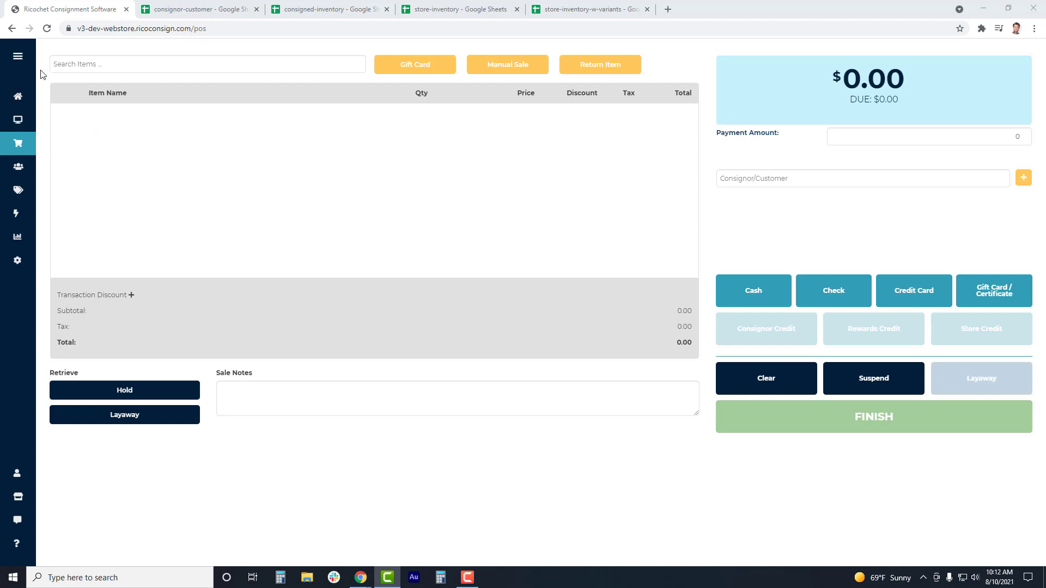
# - Open the active Consignors list through the Accounts section of the expanded sidebar
pyautogui.click(17, 56)
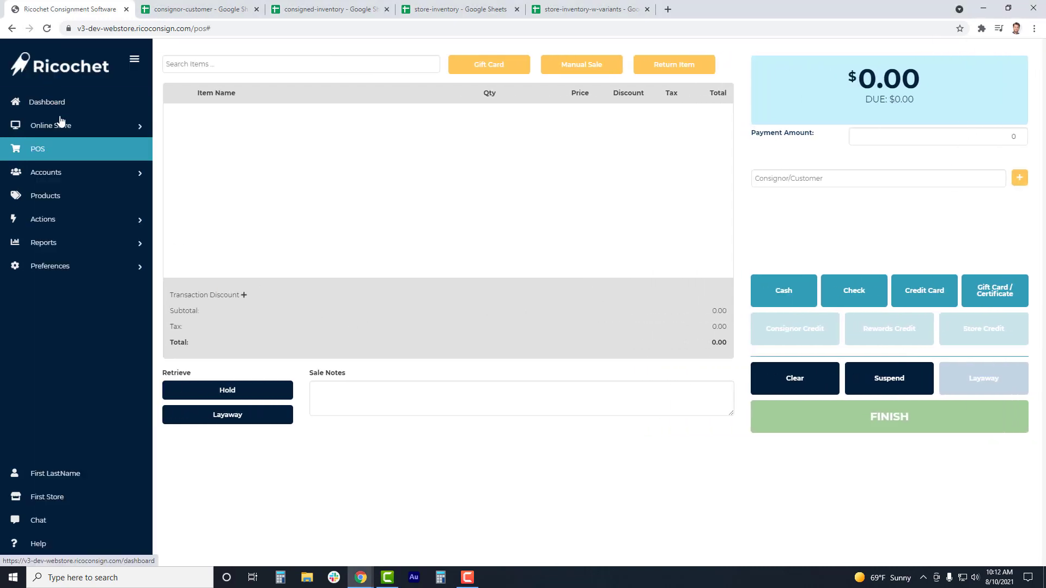
pyautogui.click(54, 172)
pyautogui.click(49, 193)
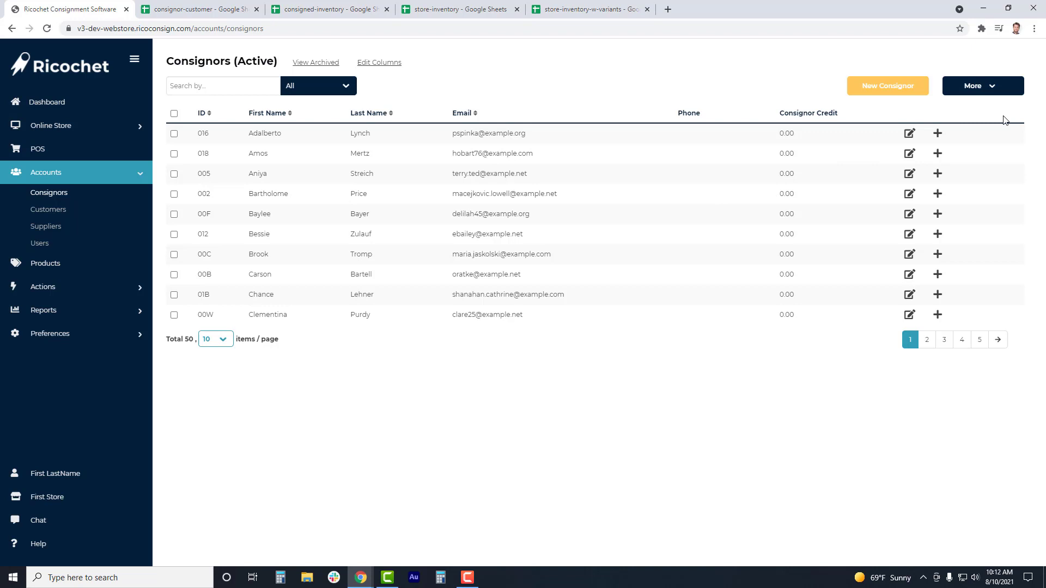
# - Open the first consignor's Inventory tab and show its More actions, including Import
pyautogui.click(1001, 97)
pyautogui.click(1000, 96)
pyautogui.click(909, 134)
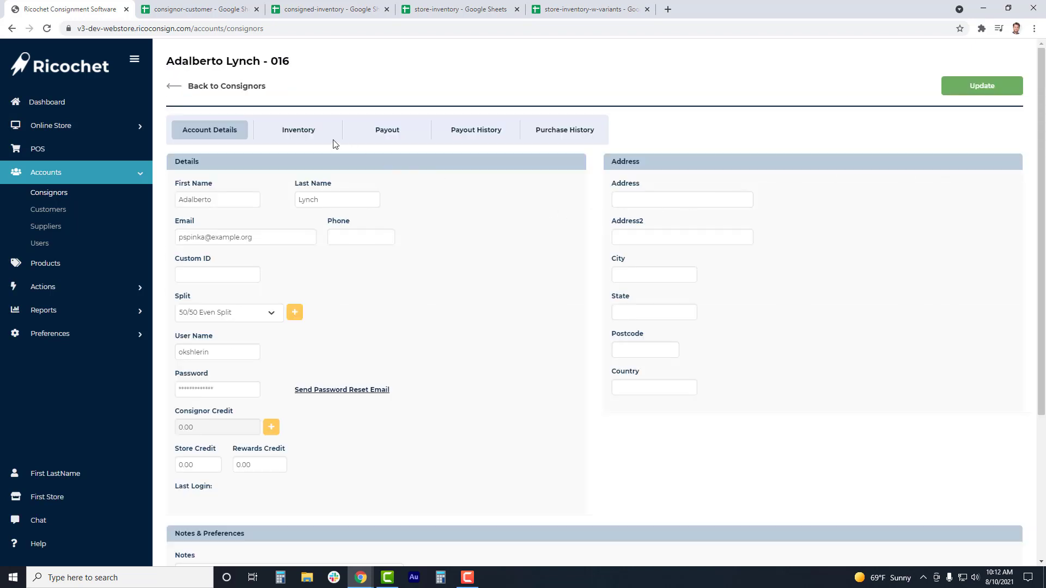
pyautogui.click(295, 134)
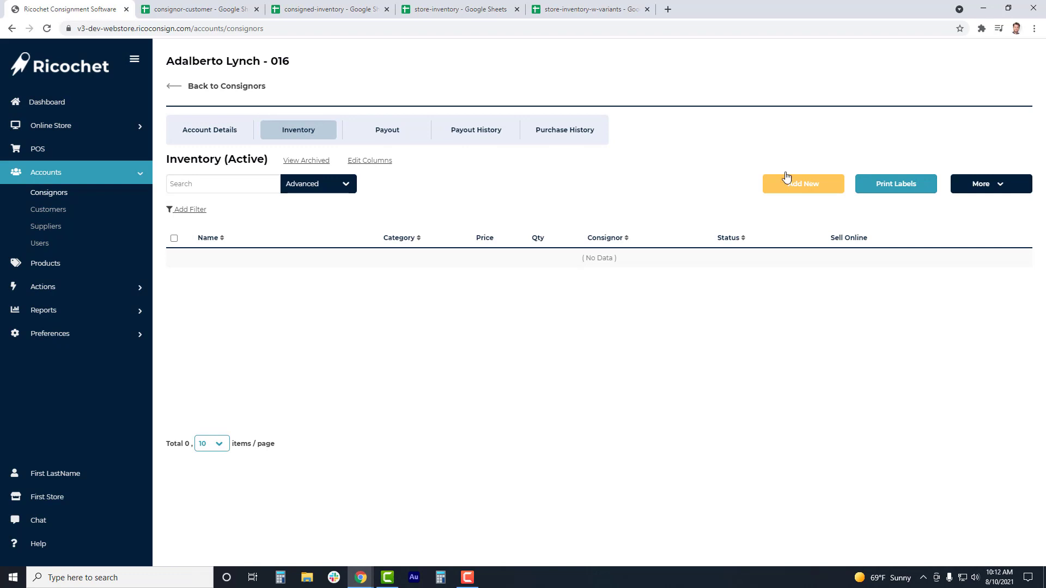
pyautogui.click(999, 189)
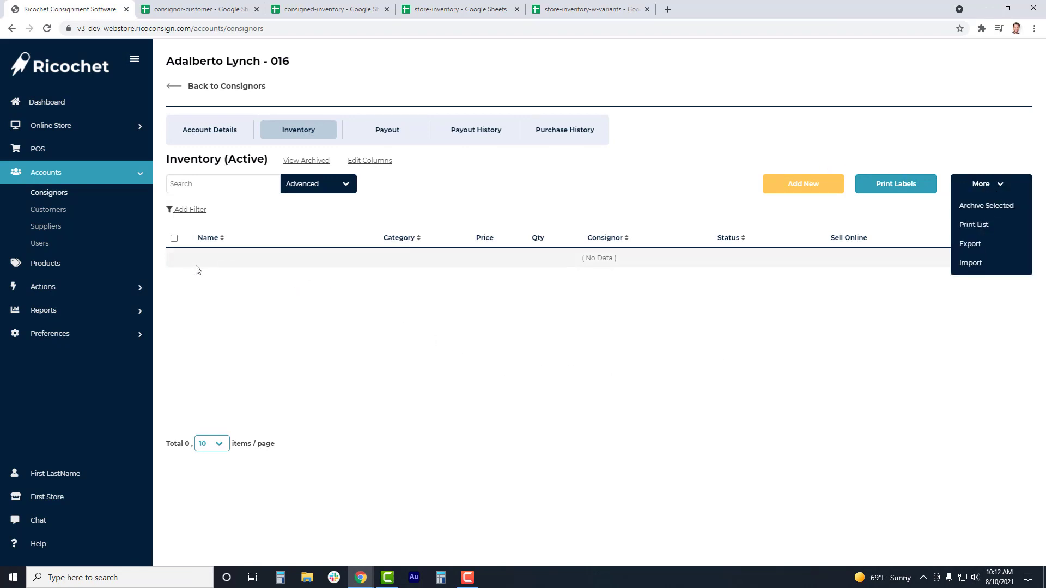
# - Visit the Products page, then open supplier Bednar Inc from Accounts > Suppliers for editing
pyautogui.click(69, 274)
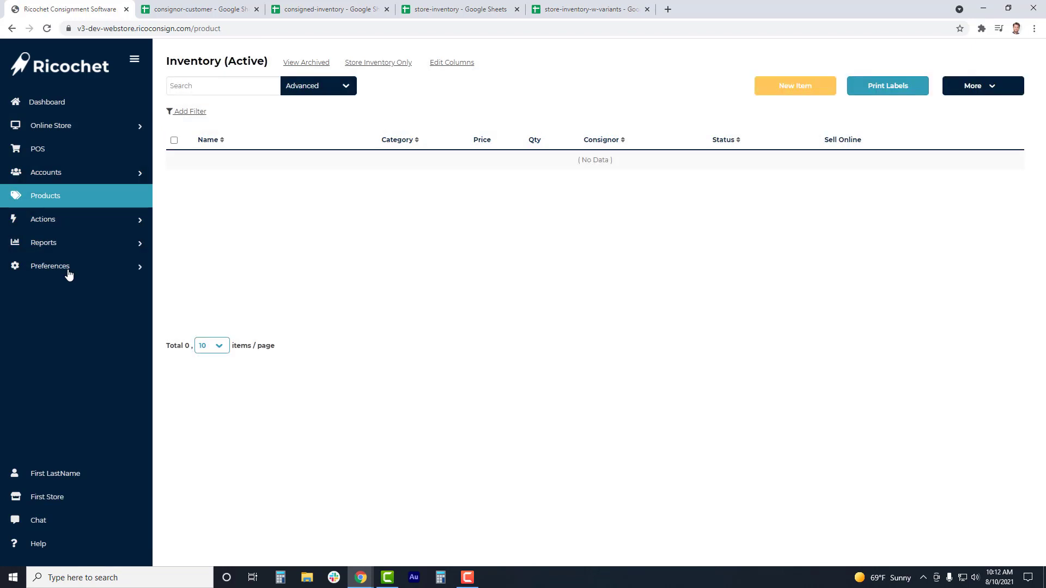
pyautogui.click(82, 175)
pyautogui.click(45, 226)
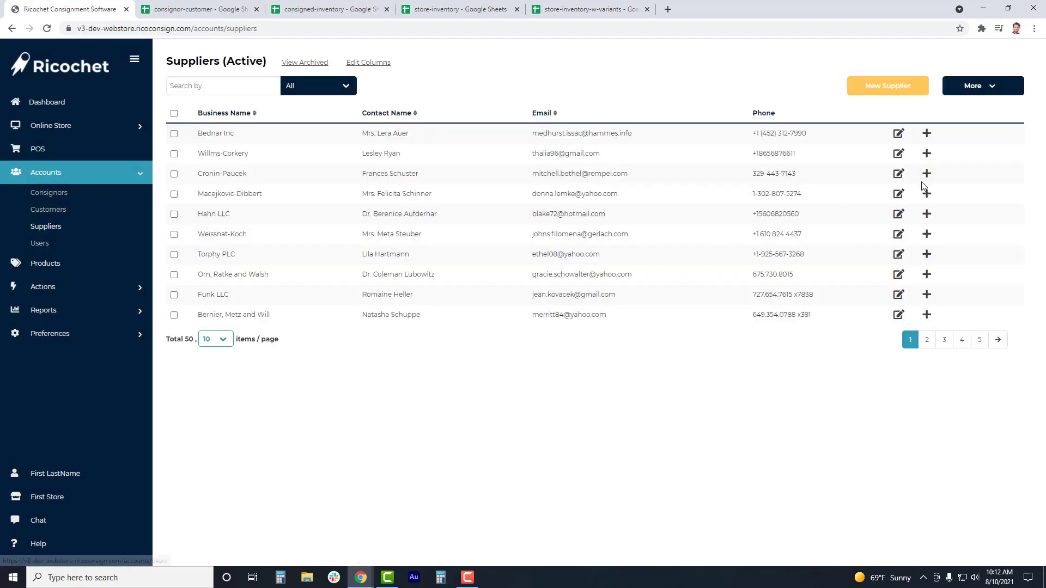
pyautogui.click(900, 139)
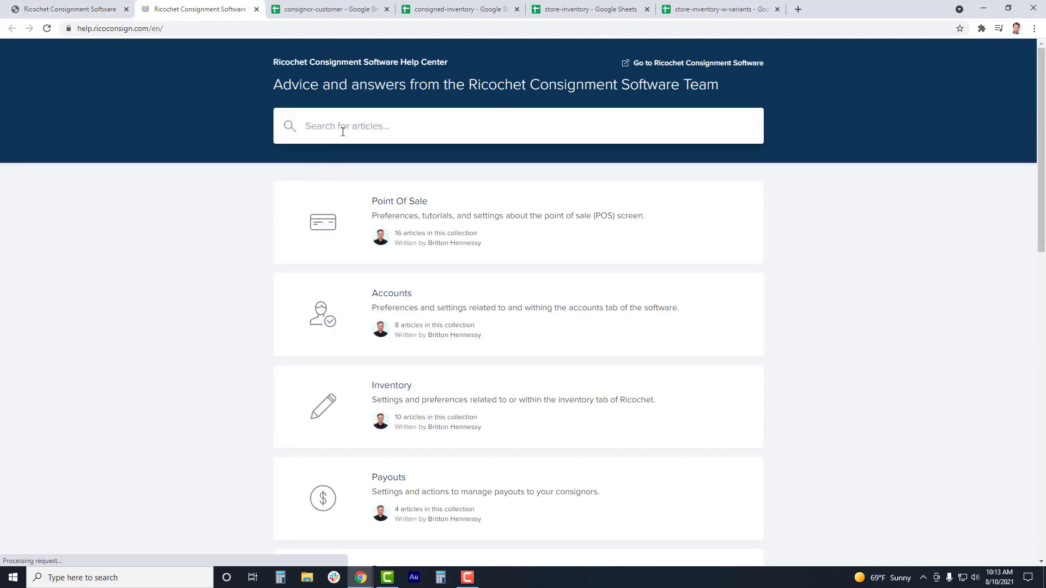
# - Search the Help Center for 'Front end', review Front End Importing's Template Lists, then close it
pyautogui.write('Front end')
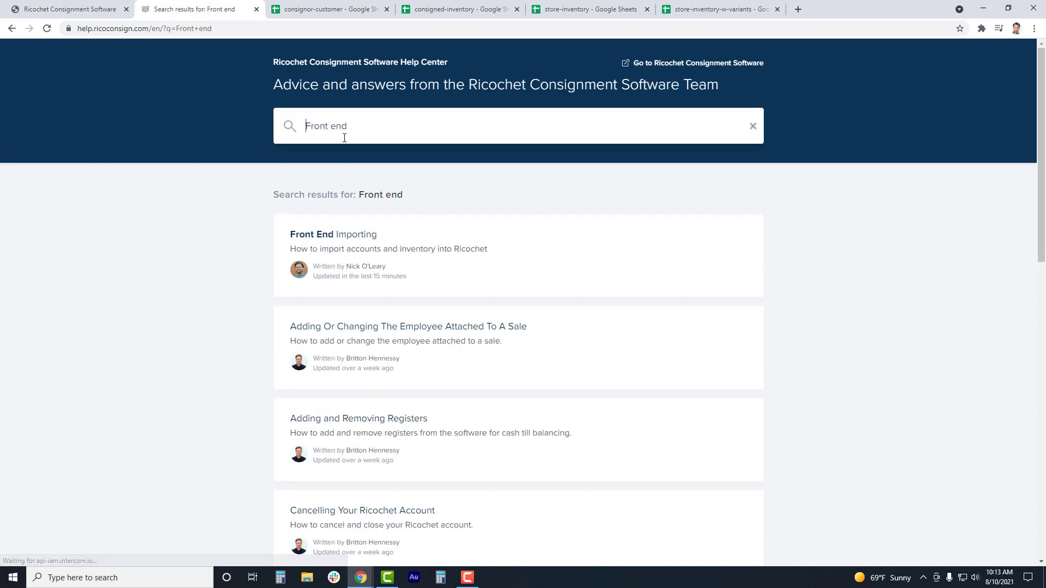
pyautogui.click(348, 236)
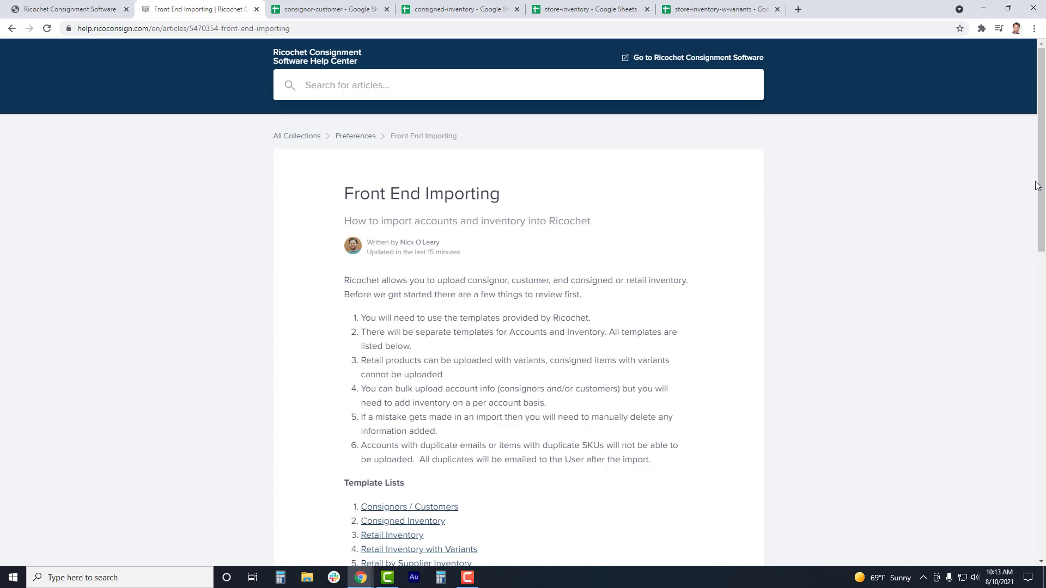
pyautogui.moveTo(1041, 165); pyautogui.dragTo(1037, 278)
pyautogui.moveTo(427, 189); pyautogui.dragTo(357, 205)
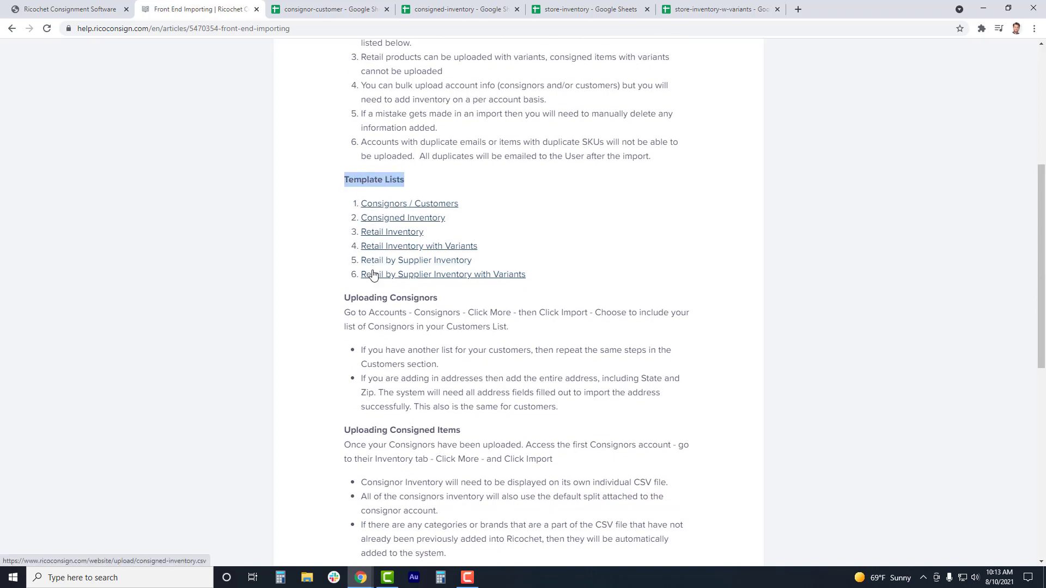
pyautogui.click(304, 24)
pyautogui.click(301, 65)
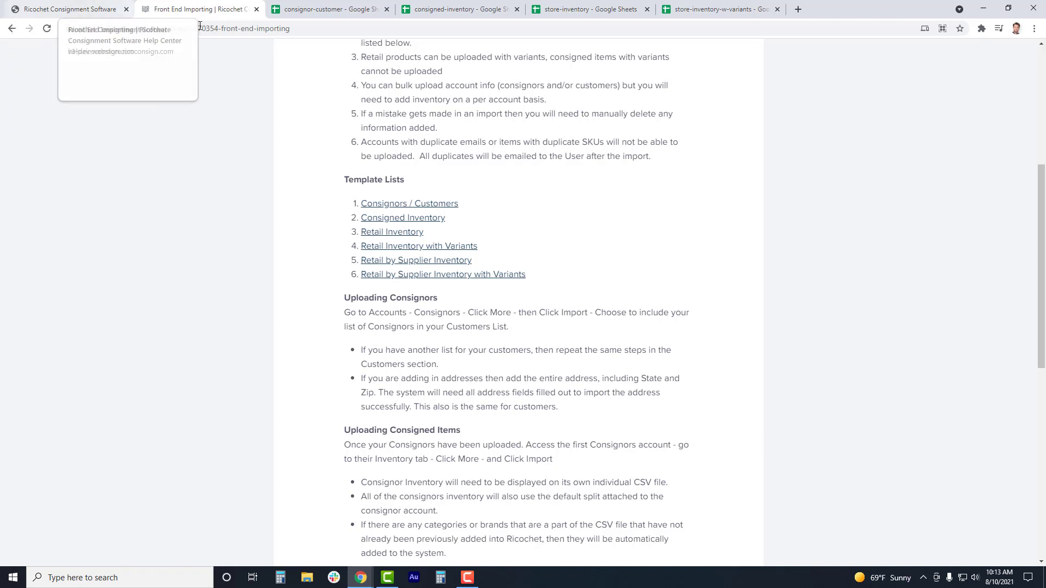
pyautogui.click(256, 9)
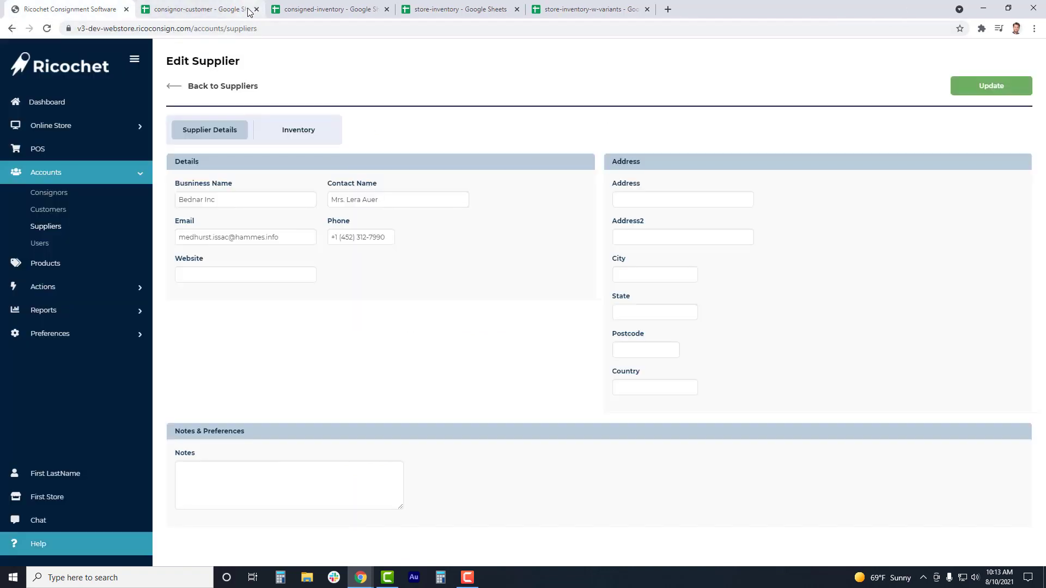
# - Review the consignor-customer template's headers, such as Last Name and Email, and the sample emails
pyautogui.click(217, 11)
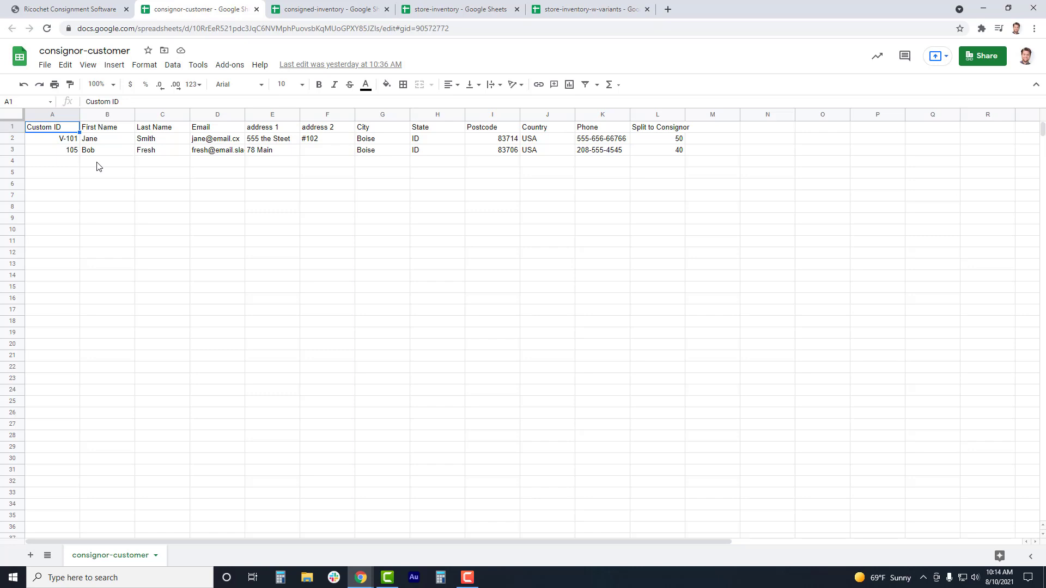
pyautogui.press('Right')
pyautogui.press('Right')
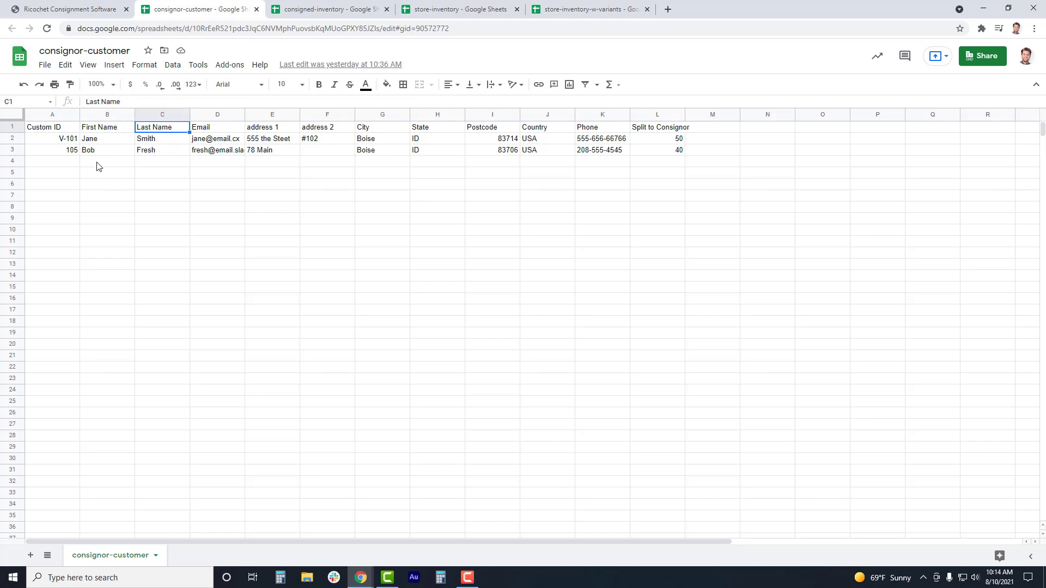
pyautogui.press('Right')
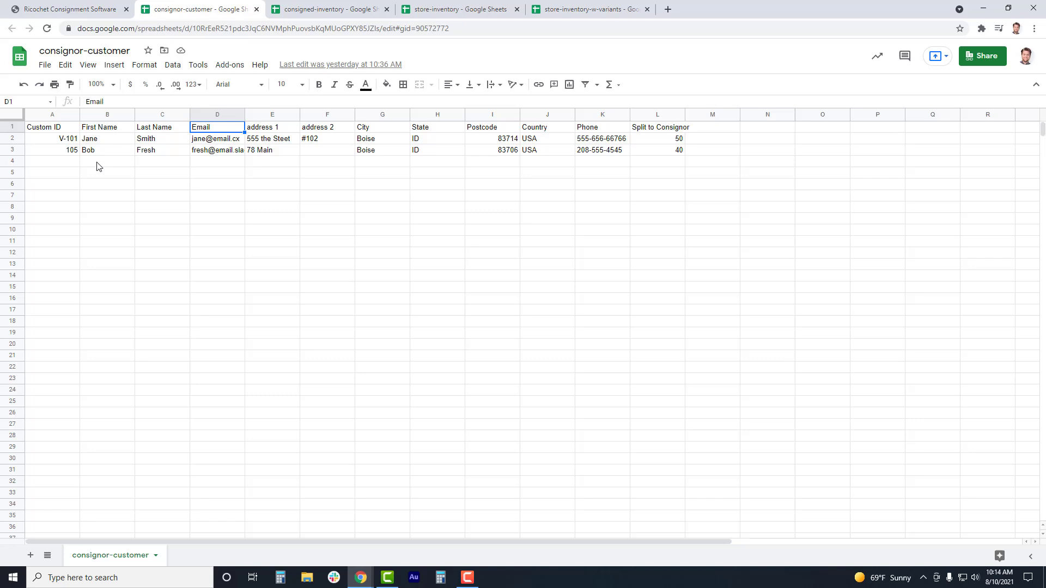
pyautogui.press('Down')
pyautogui.press('Down')
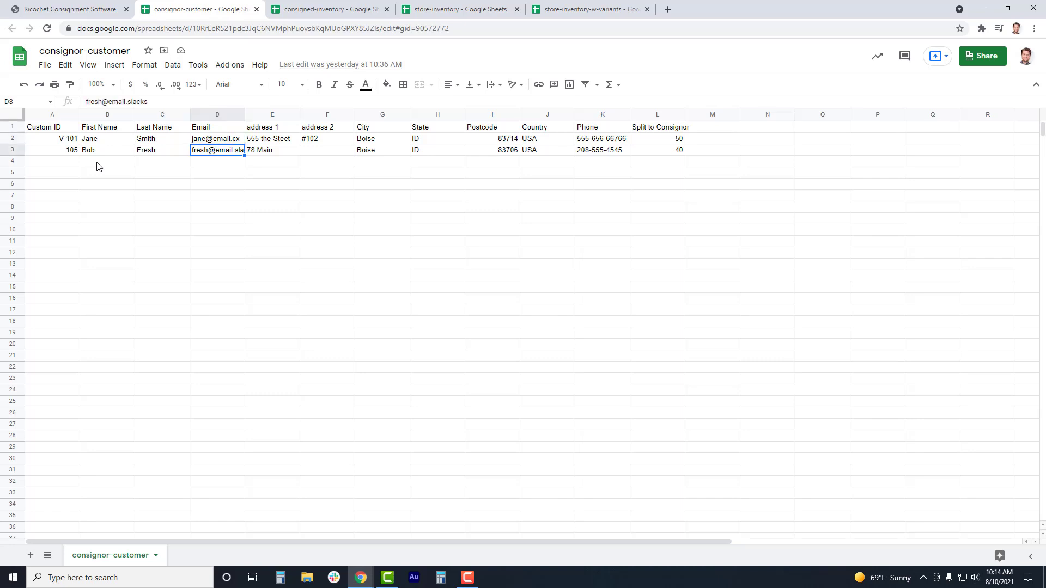
pyautogui.press('Up')
pyautogui.press('Up')
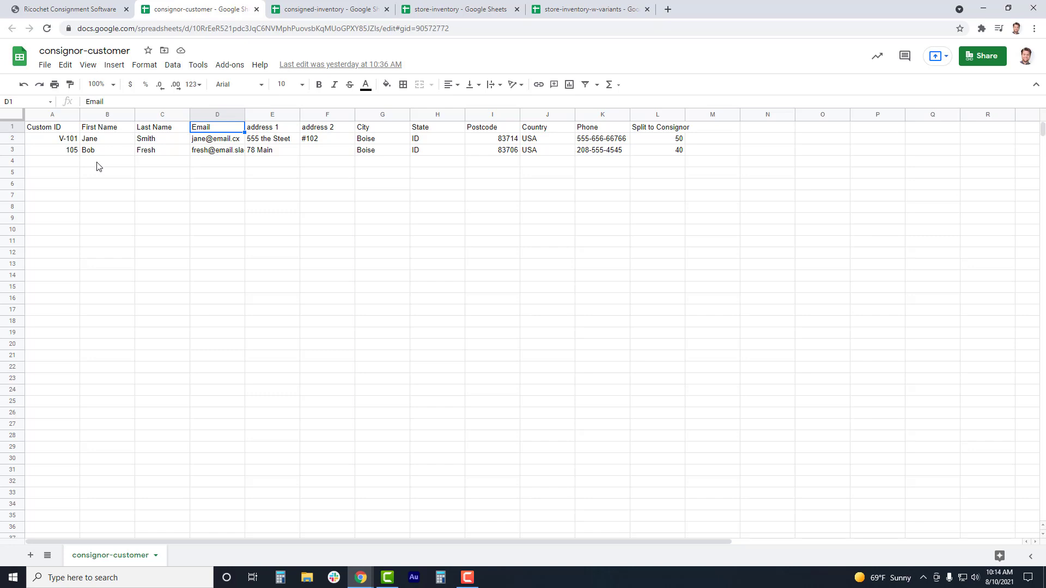
# - Review the City through Phone headers and the Split to Consignor values 50 and 40
pyautogui.press('Right')
pyautogui.press('Right')
pyautogui.press('Right')
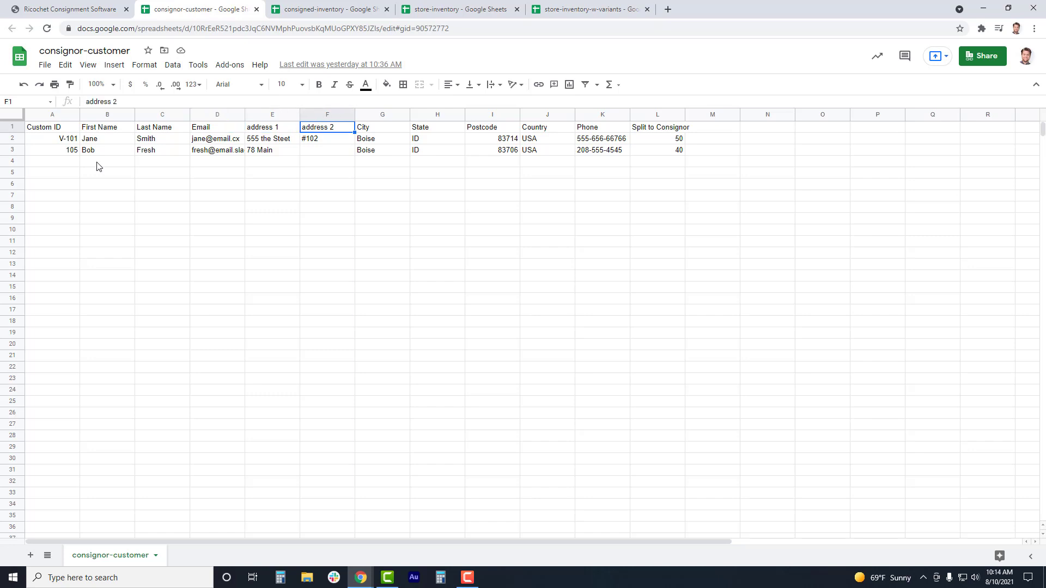
pyautogui.press('Right')
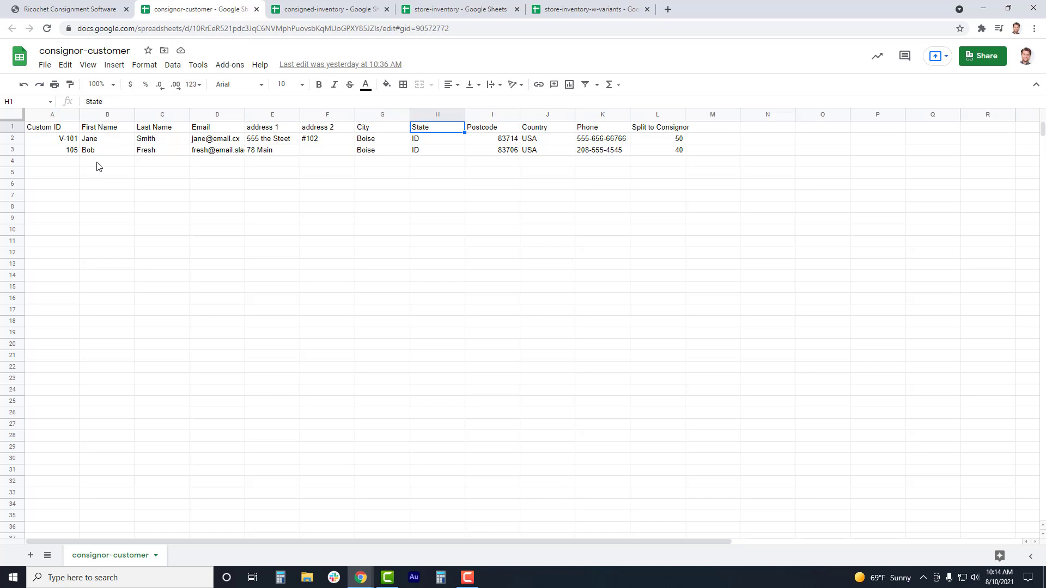
pyautogui.press('Right')
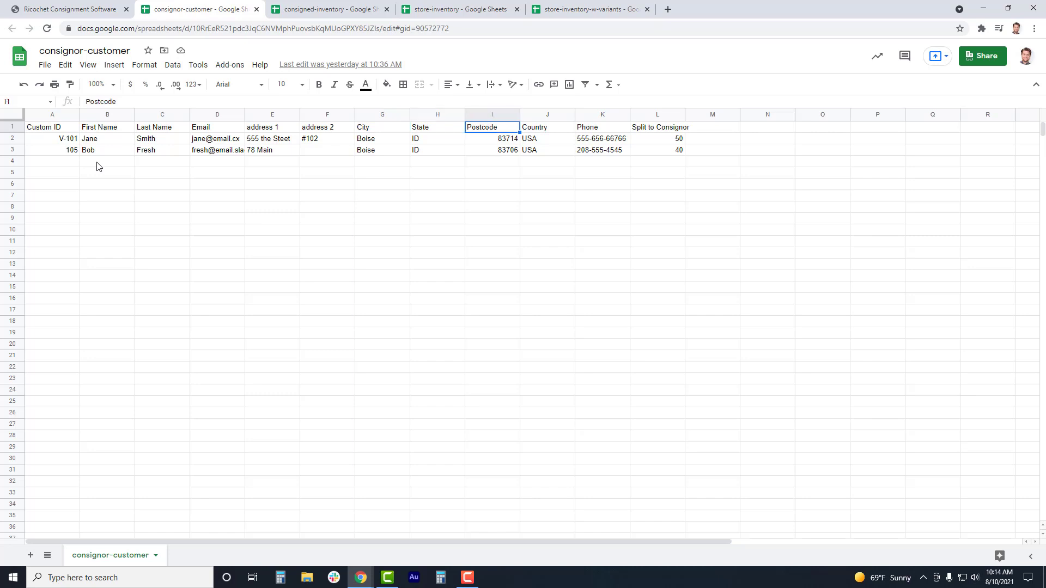
pyautogui.press('Right')
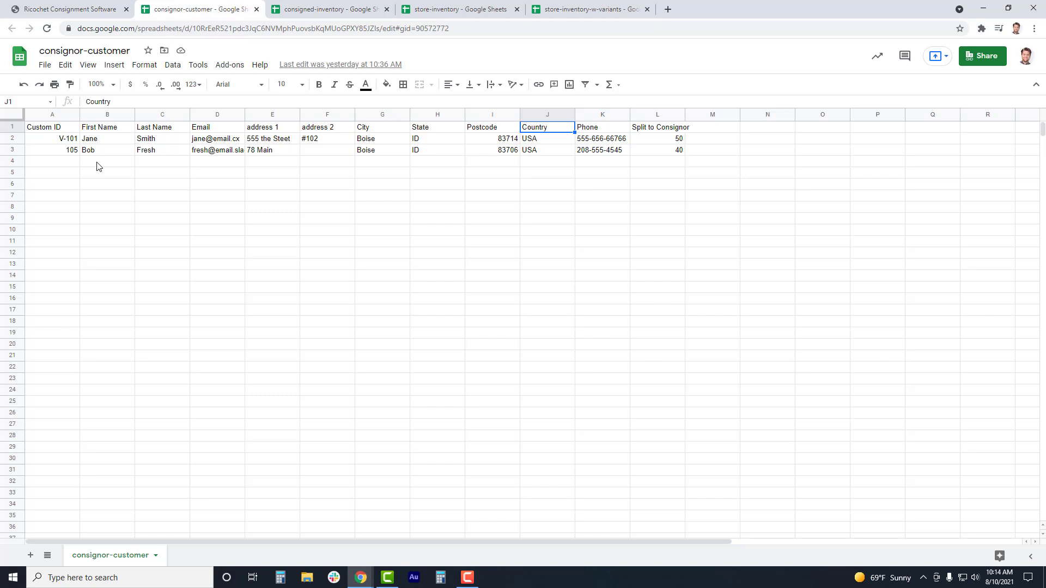
pyautogui.press('Right')
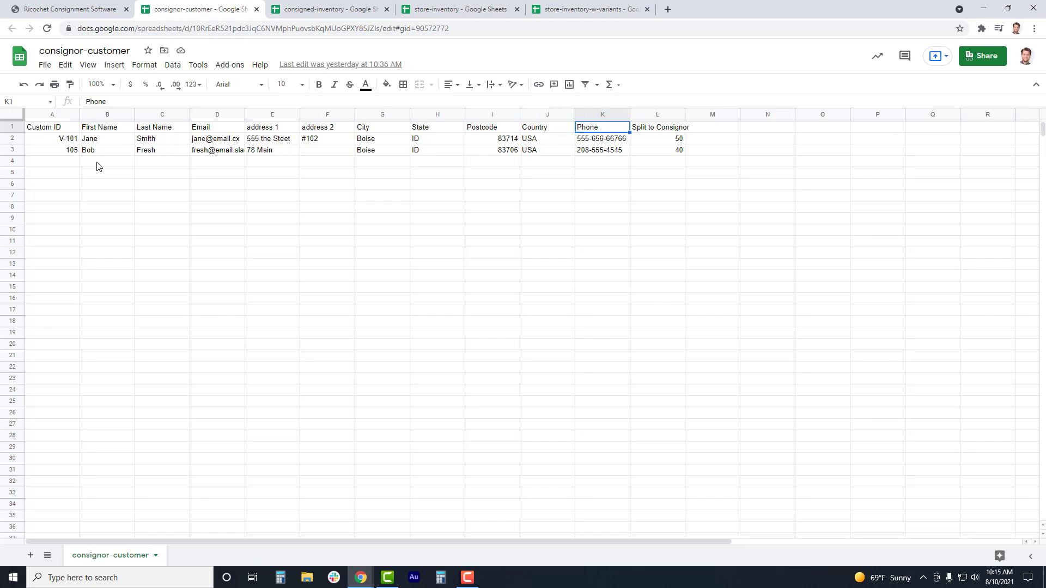
pyautogui.press('Right')
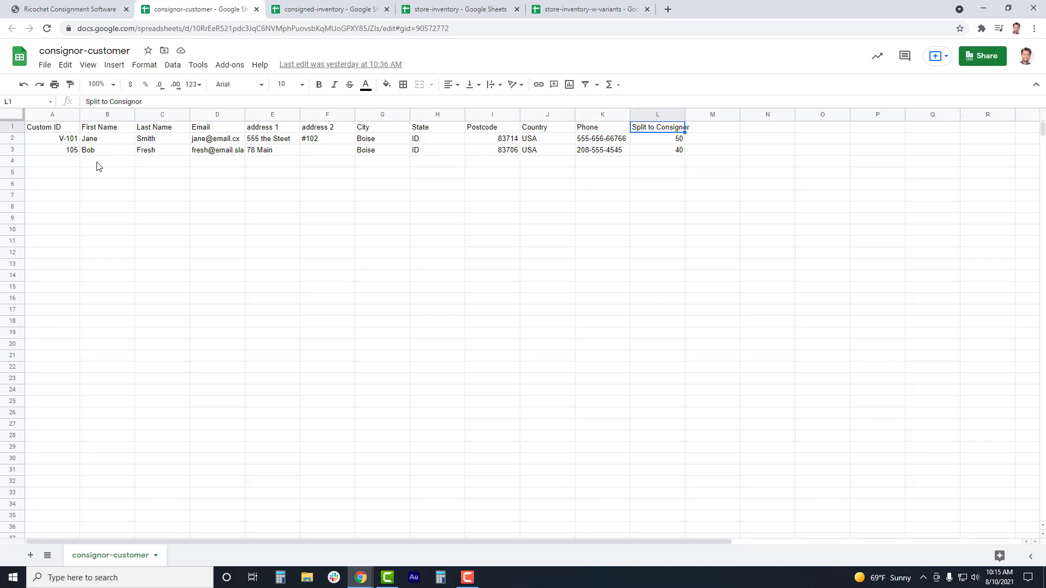
pyautogui.press('Down')
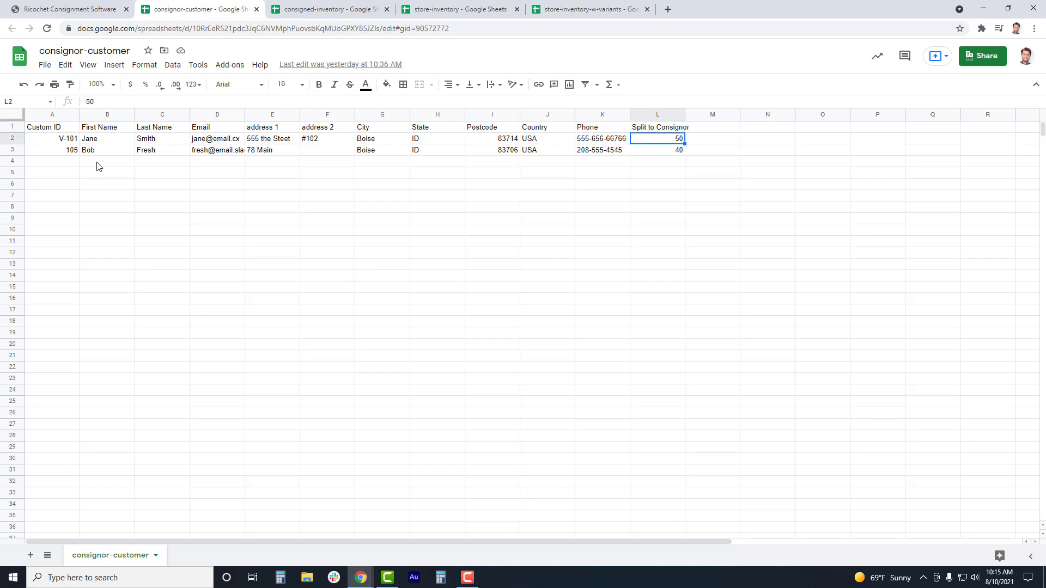
pyautogui.press('Down')
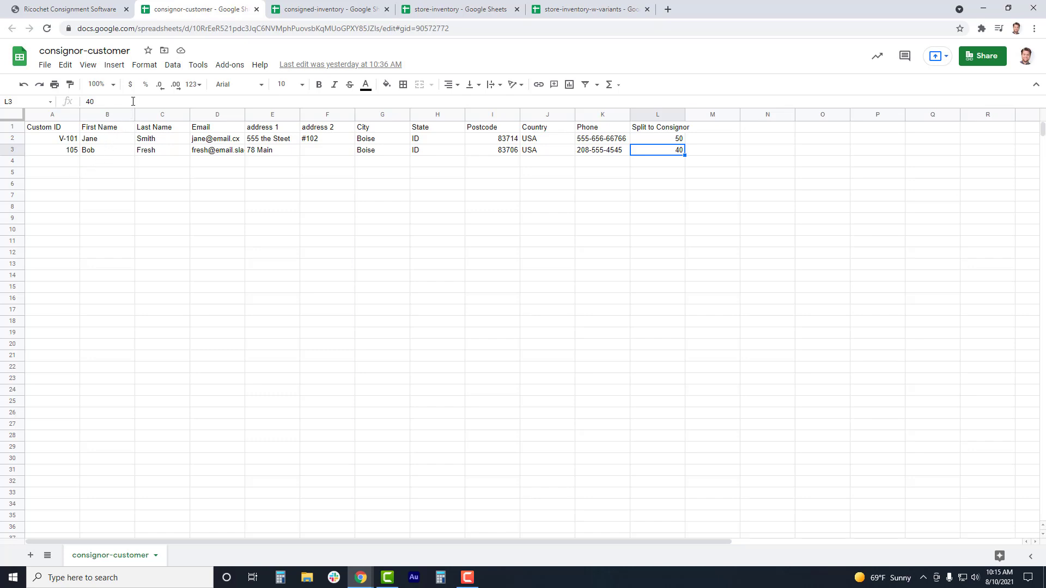
# - Return to the Ricochet Consignors list, collapse the sidebar, and open the Import Consignors dialog
pyautogui.click(81, 10)
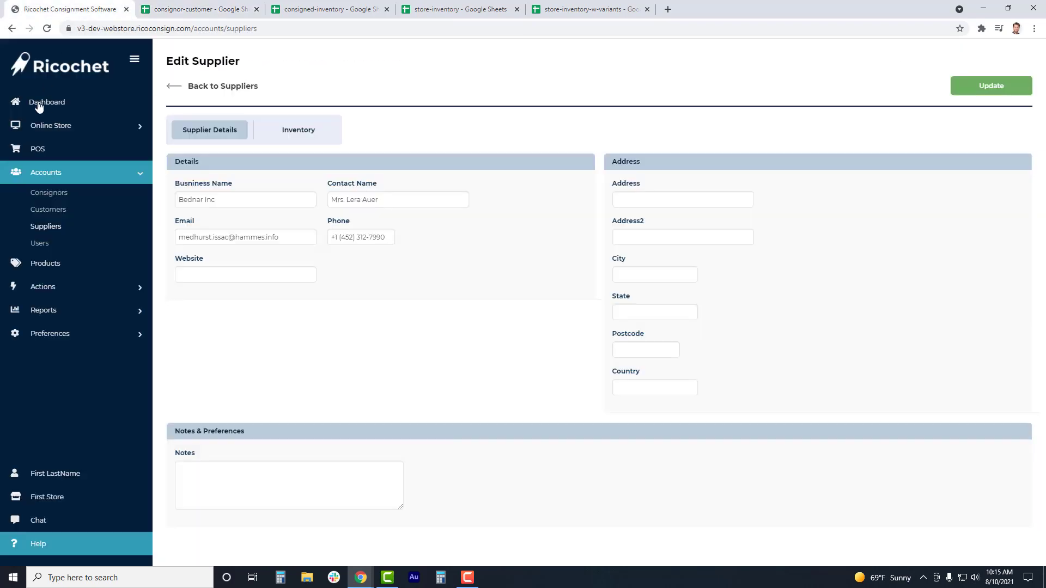
pyautogui.click(48, 199)
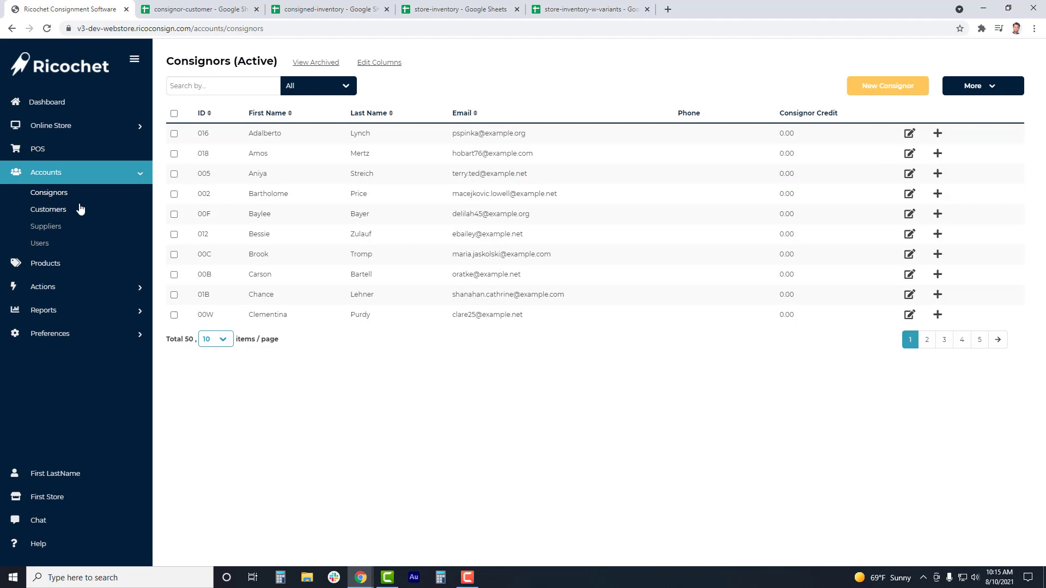
pyautogui.click(136, 174)
pyautogui.click(134, 62)
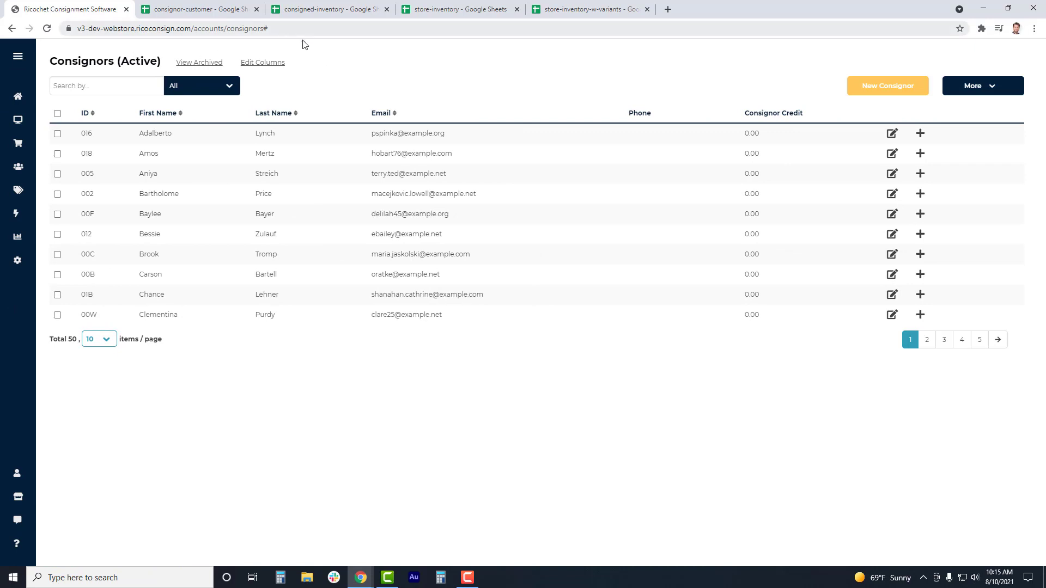
pyautogui.click(989, 90)
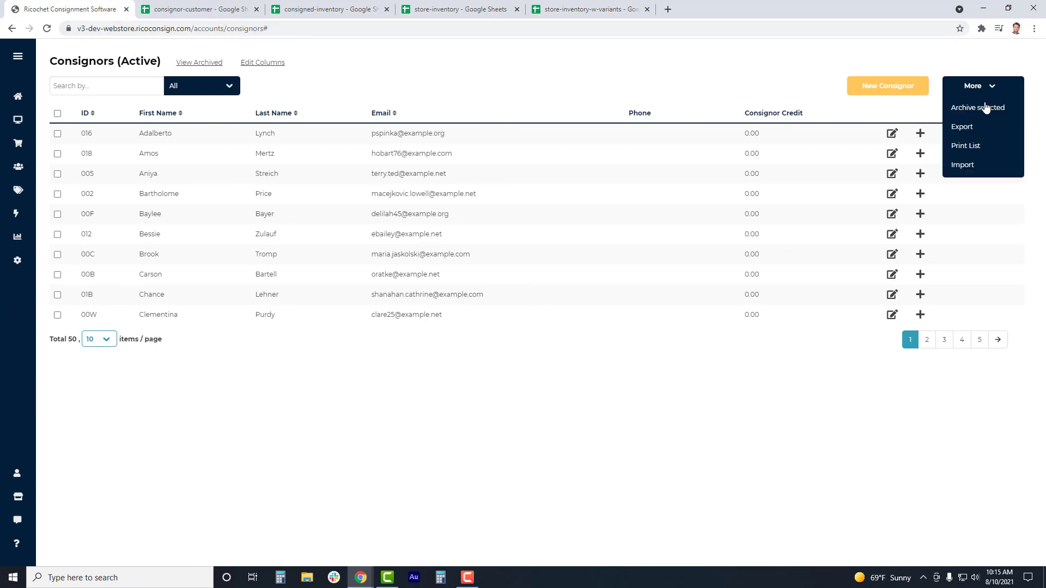
pyautogui.click(970, 167)
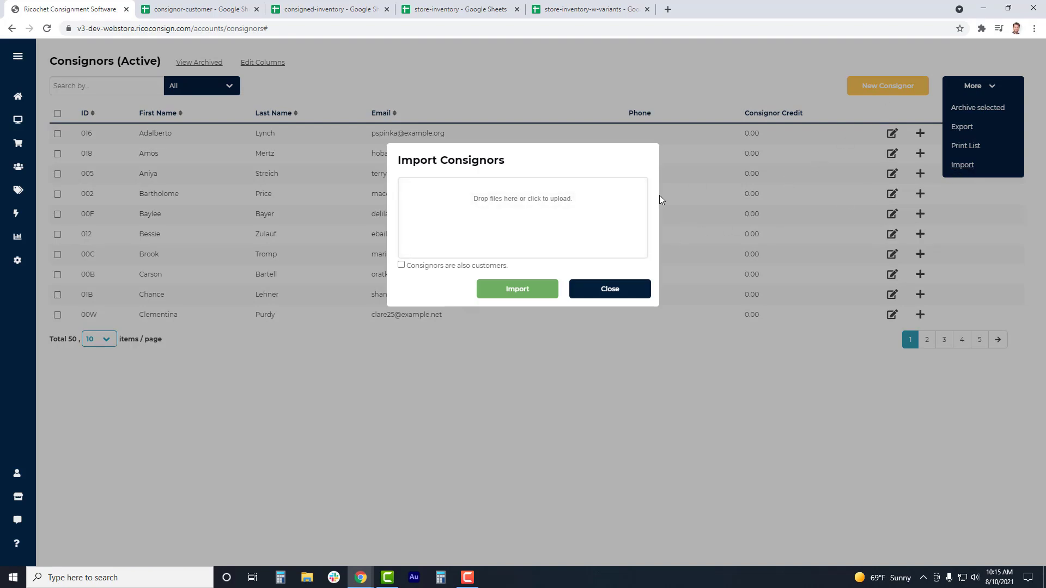
# - Import the consignor CSV dragged from the desktop, leaving the also-customers checkbox unchecked
pyautogui.click(1008, 9)
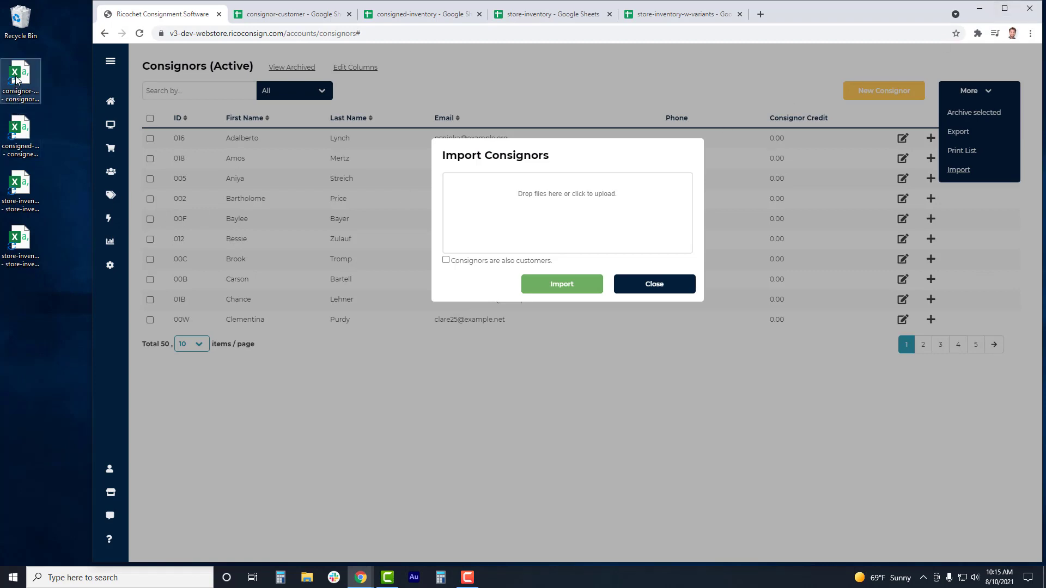
pyautogui.moveTo(16, 79); pyautogui.dragTo(558, 229)
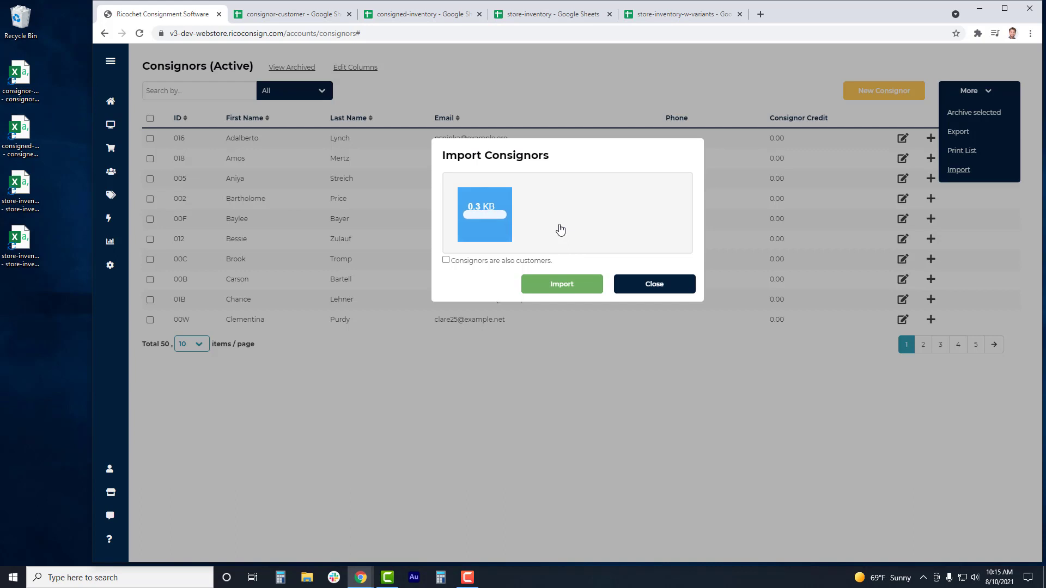
pyautogui.click(446, 261)
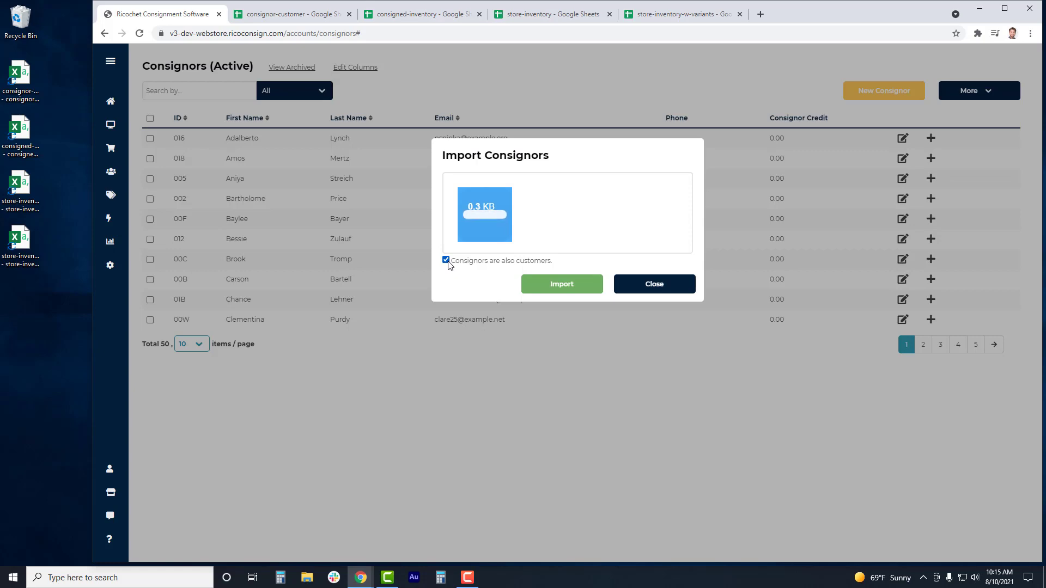
pyautogui.click(447, 262)
pyautogui.click(552, 284)
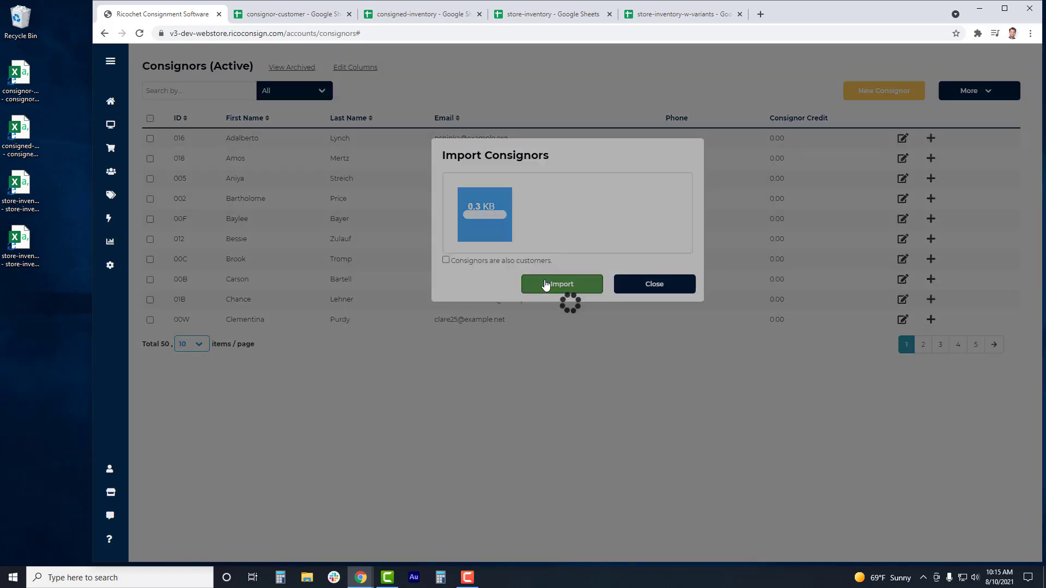
pyautogui.click(1005, 8)
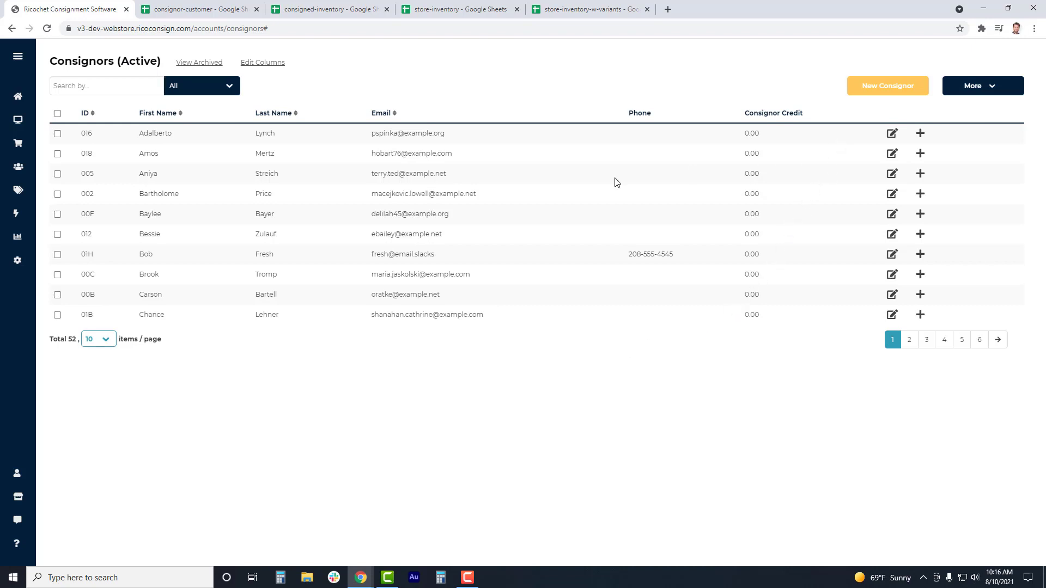
# - Open the Customers list's Import dialog and close it without importing anything
pyautogui.moveTo(18, 167)
pyautogui.click(56, 206)
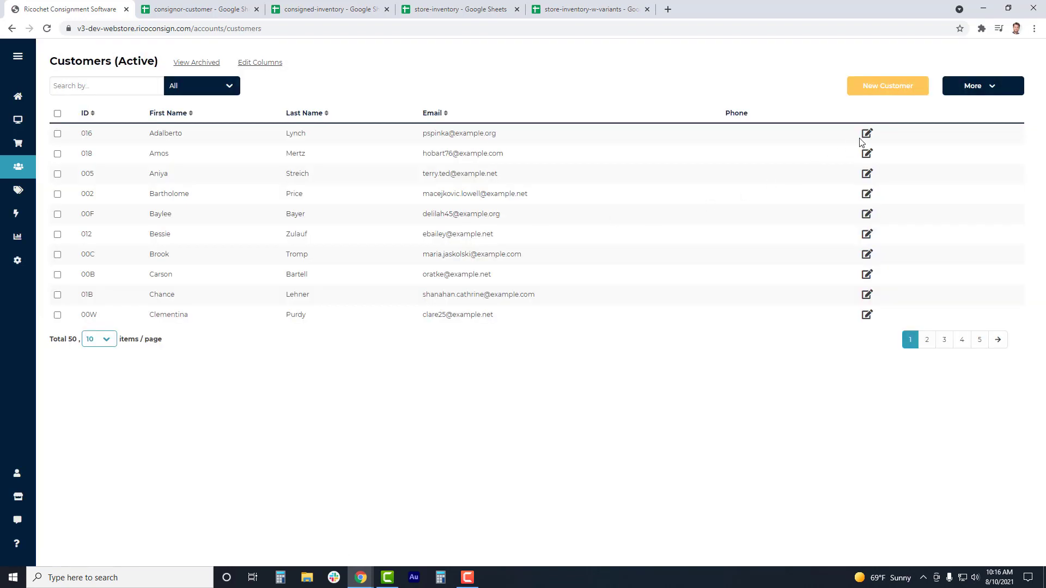
pyautogui.click(991, 88)
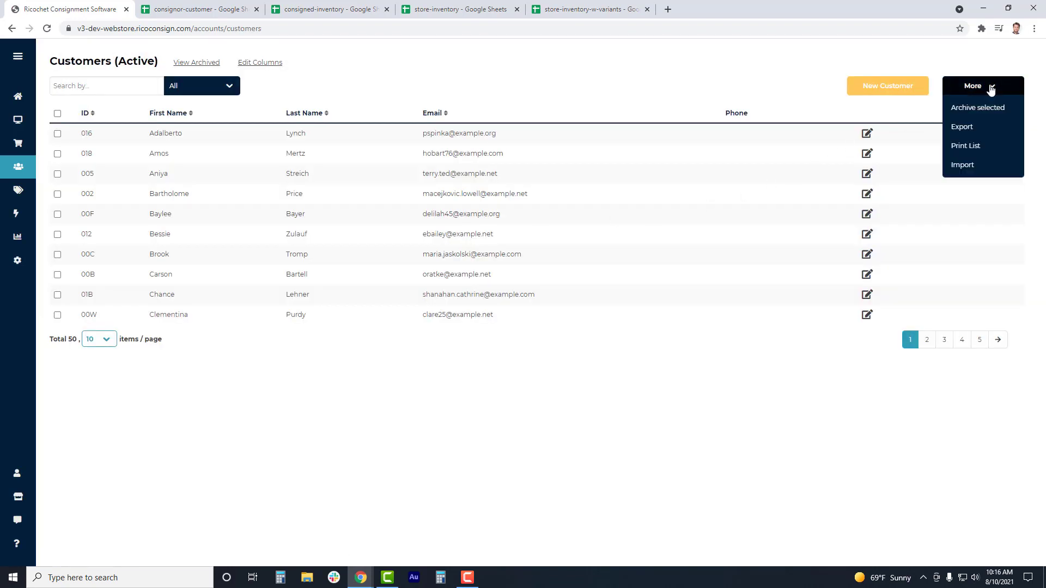
pyautogui.click(960, 166)
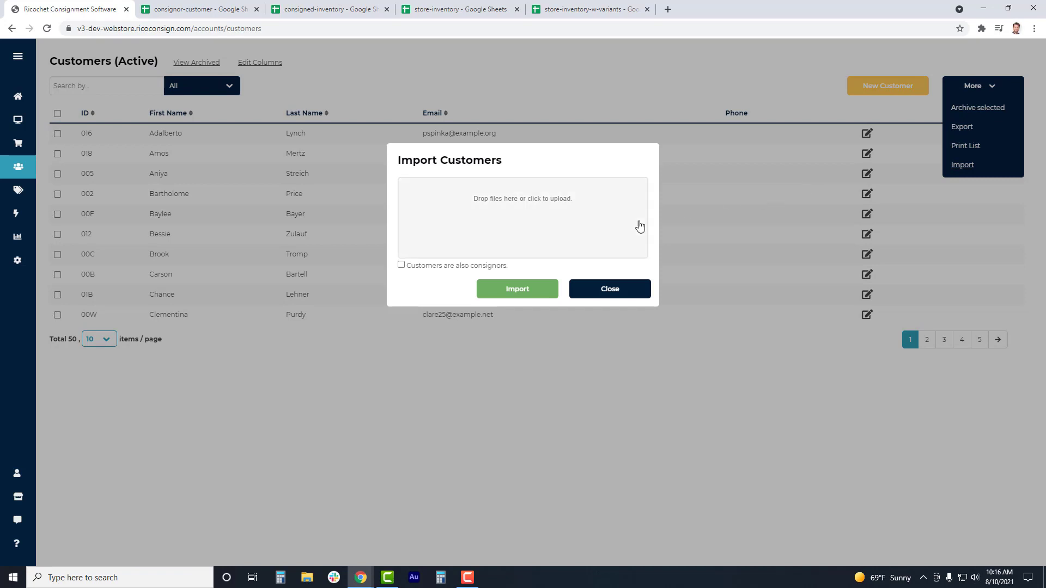
pyautogui.click(613, 287)
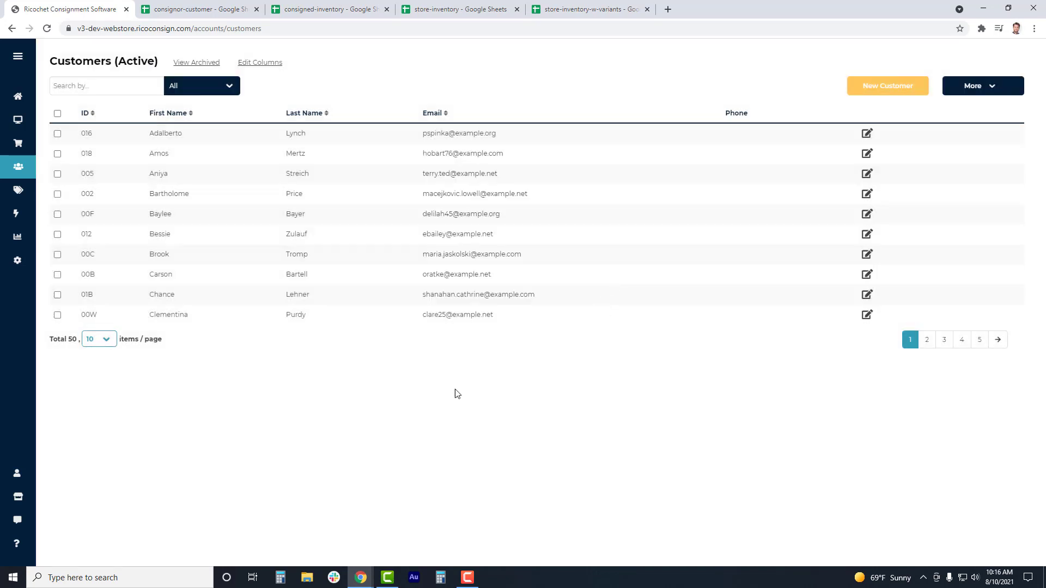
# - Open the first consignor's Inventory tab, showing its empty active inventory
pyautogui.moveTo(17, 166)
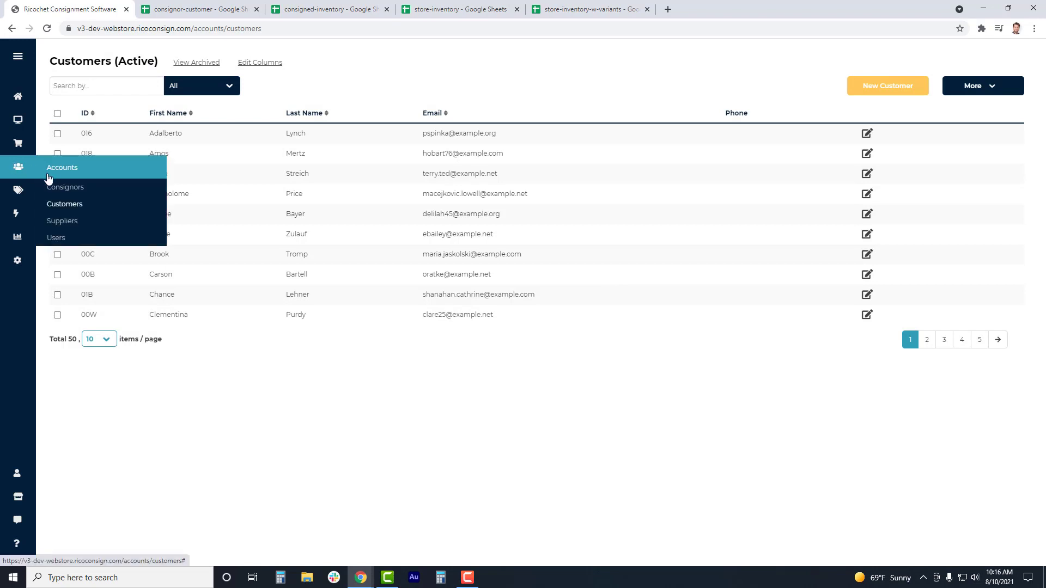
pyautogui.click(64, 187)
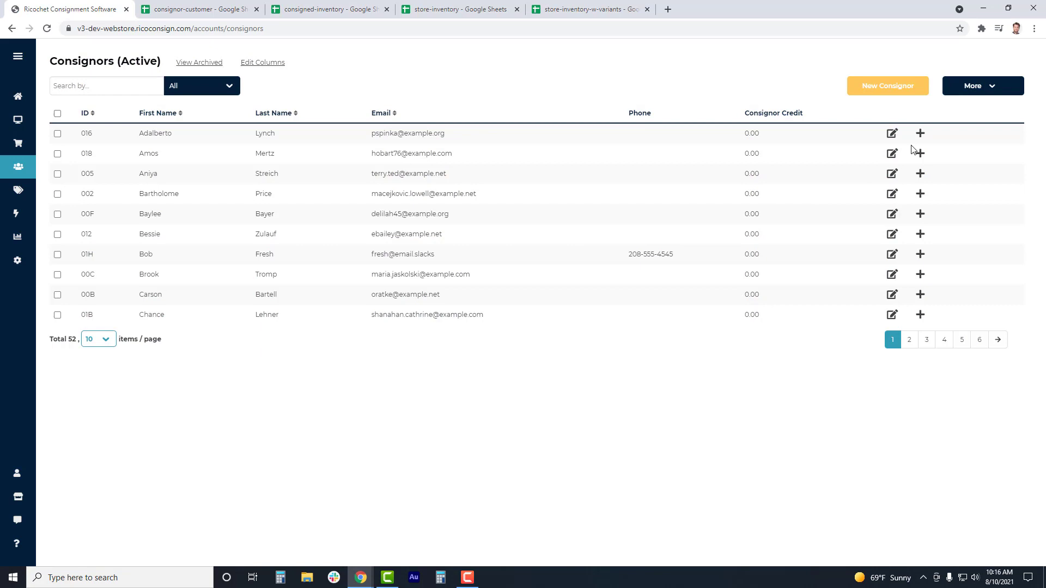
pyautogui.click(892, 134)
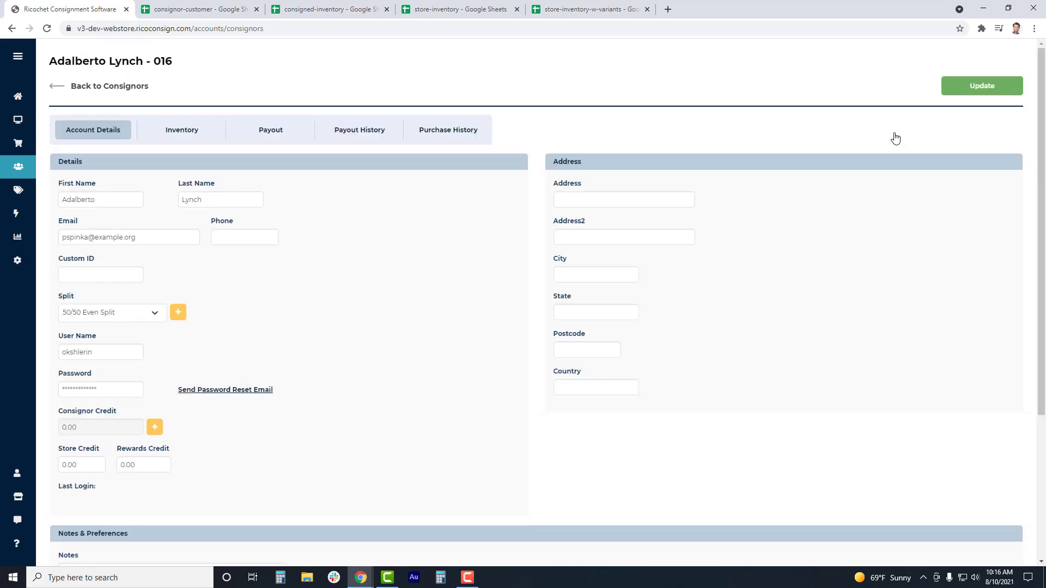
pyautogui.click(194, 138)
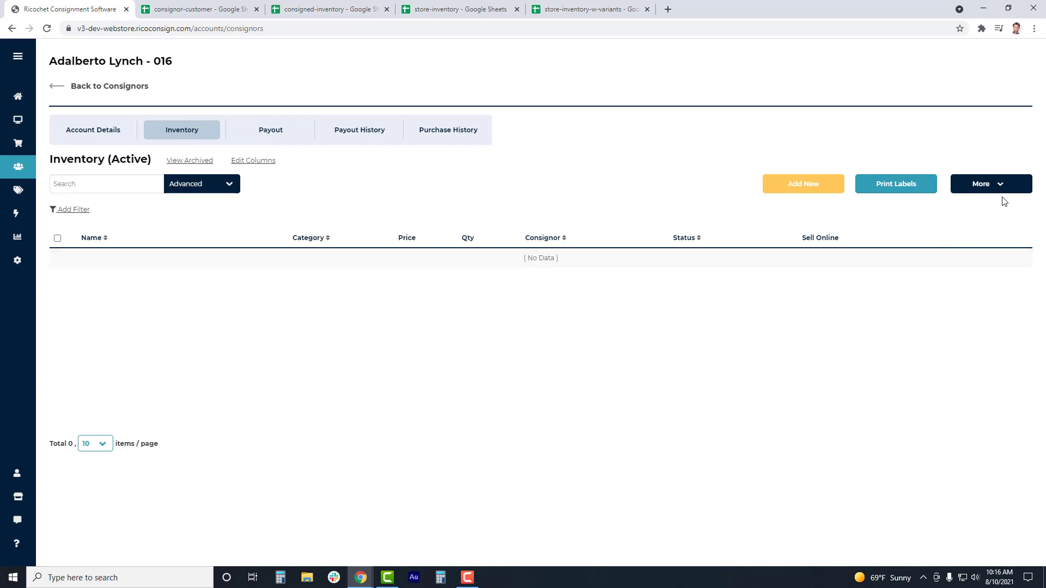
pyautogui.moveTo(1001, 187)
pyautogui.click(352, 13)
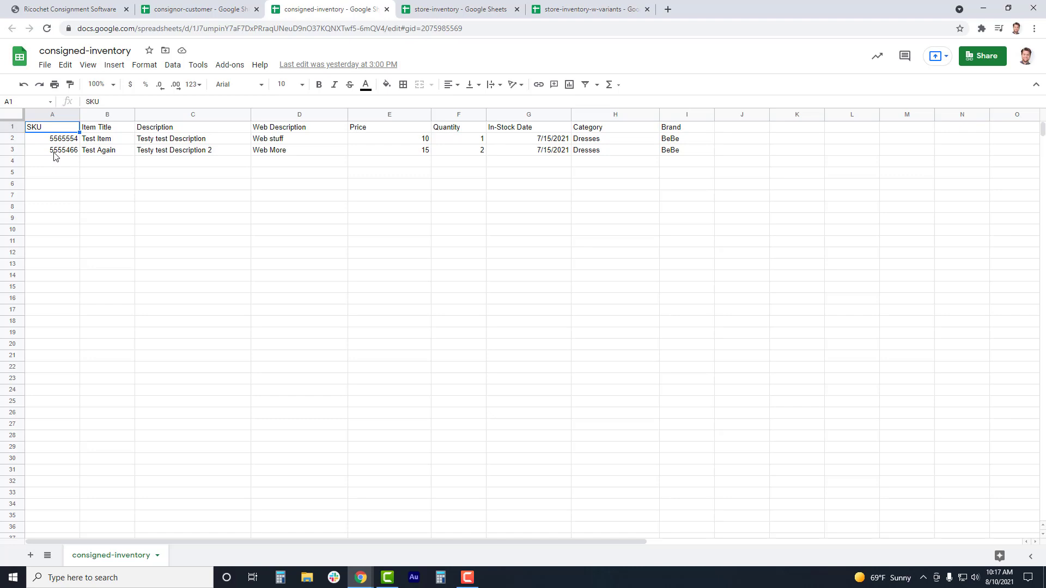
pyautogui.press('Right')
pyautogui.press('Right')
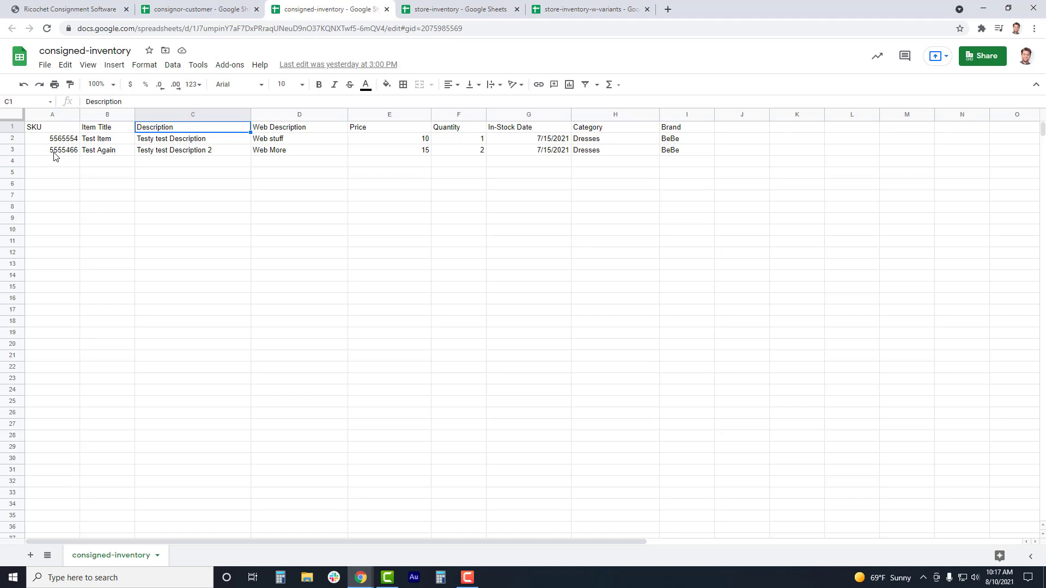
pyautogui.press('Right')
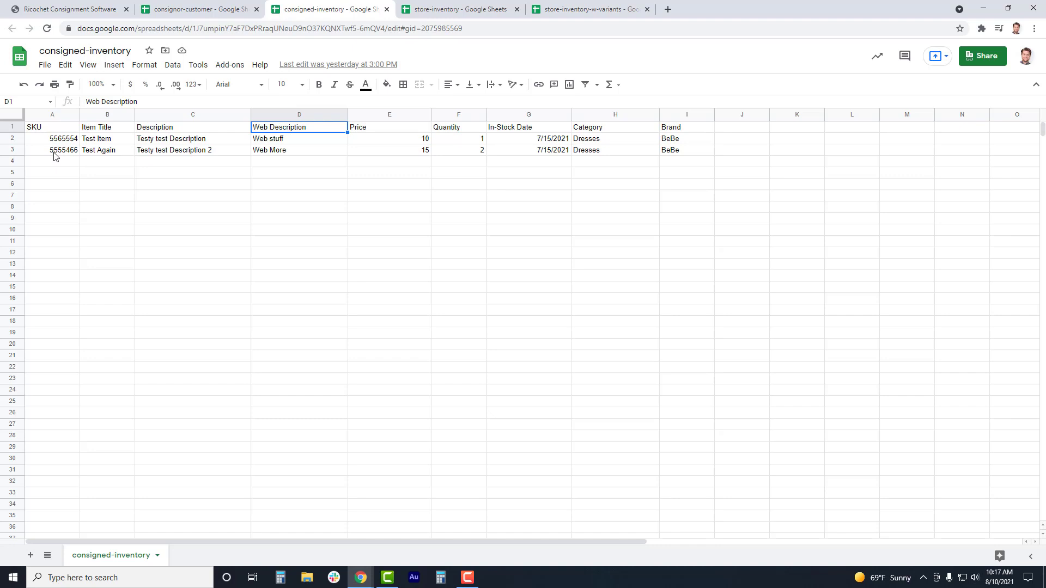
pyautogui.press('Right')
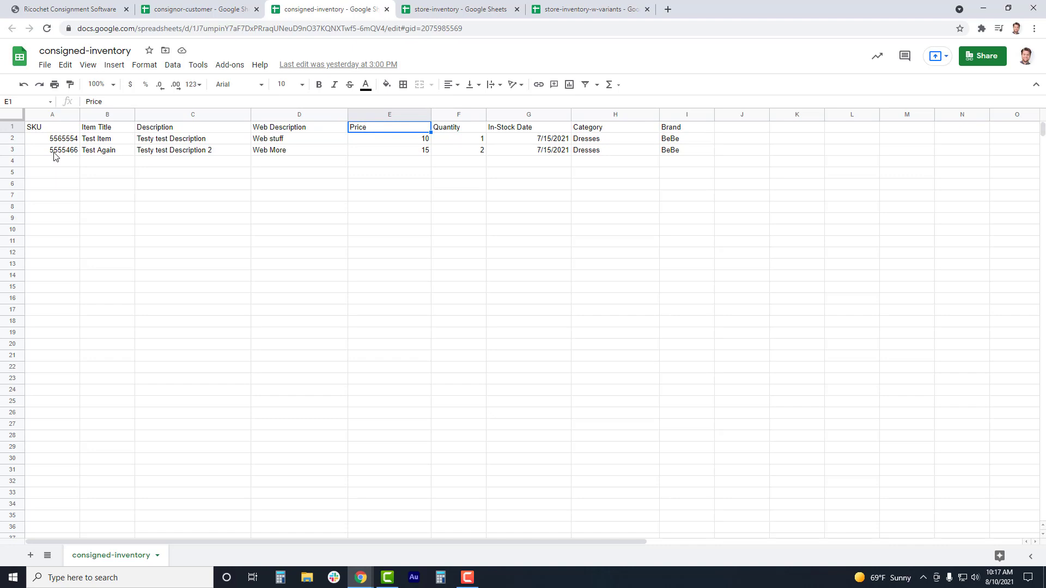
pyautogui.press('Right')
pyautogui.press('Right')
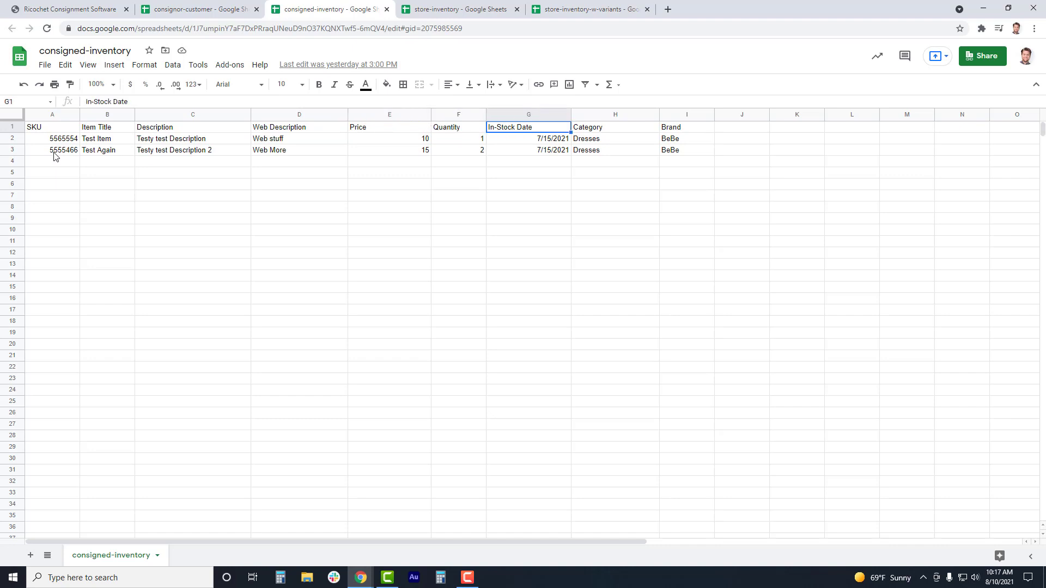
pyautogui.press('Right')
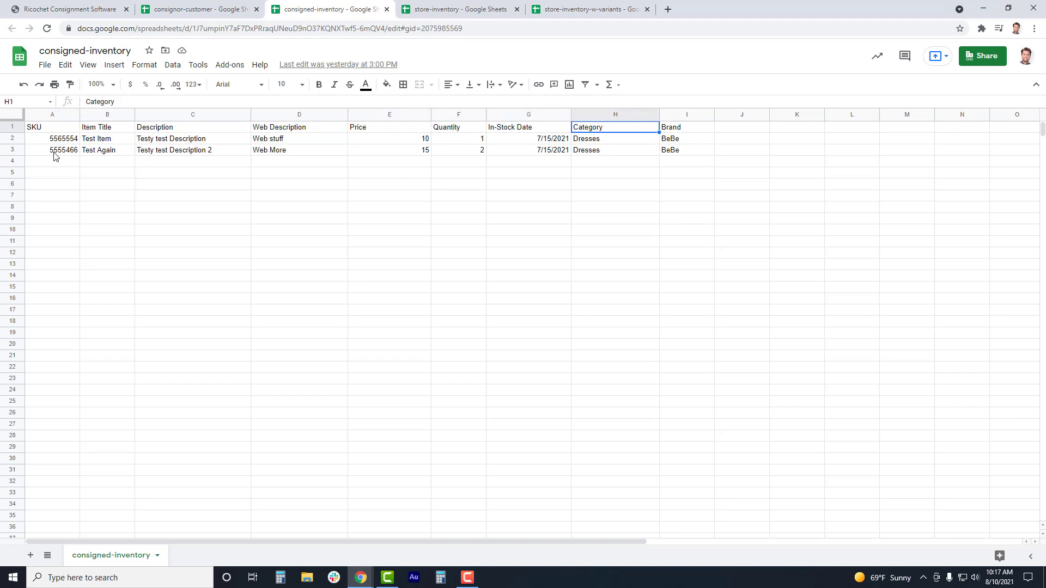
pyautogui.press('Right')
pyautogui.press('Left')
pyautogui.press('Left')
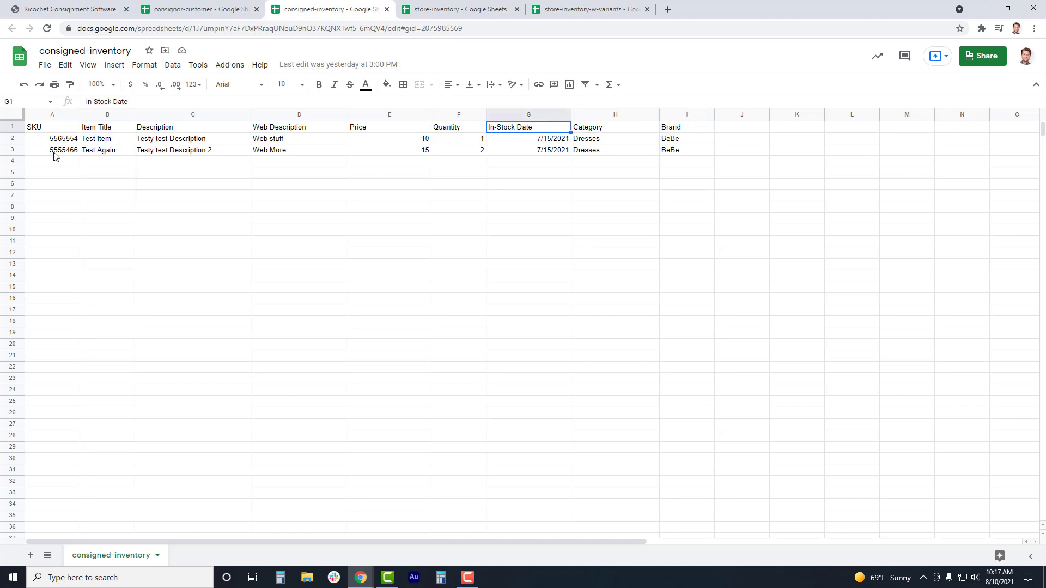
pyautogui.press('Down')
pyautogui.press('Down')
pyautogui.press('Up')
pyautogui.press('Up')
pyautogui.press('Right')
pyautogui.press('Right')
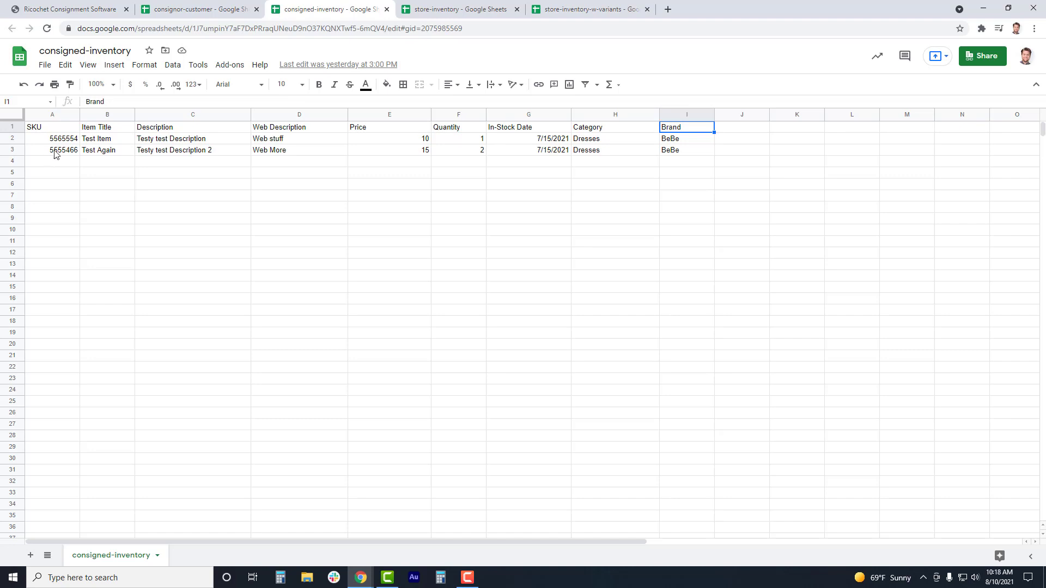
# - Import the consigned-inventory CSV from the Desktop into this consignor's inventory
pyautogui.click(100, 10)
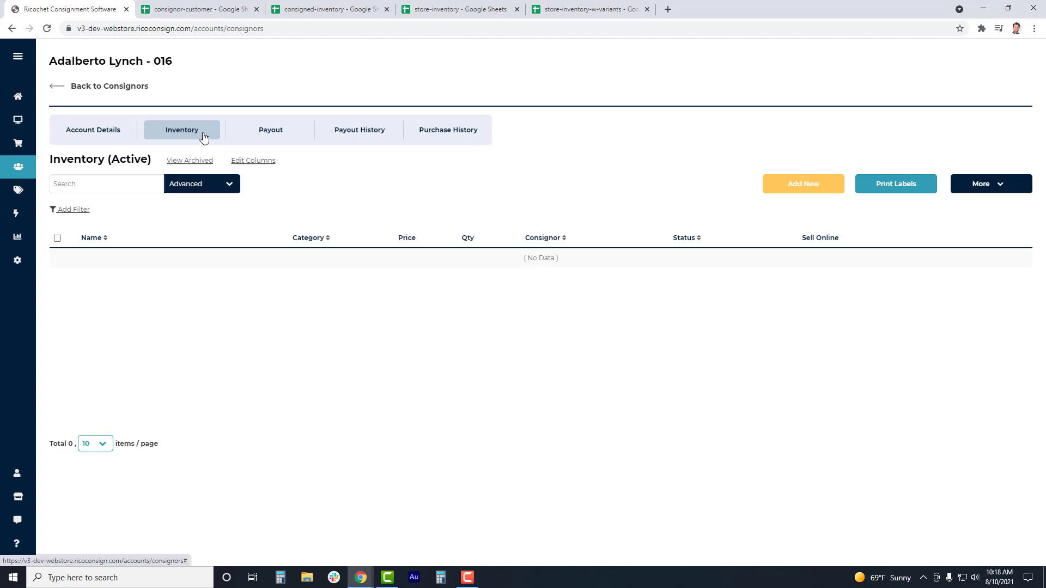
pyautogui.click(1000, 187)
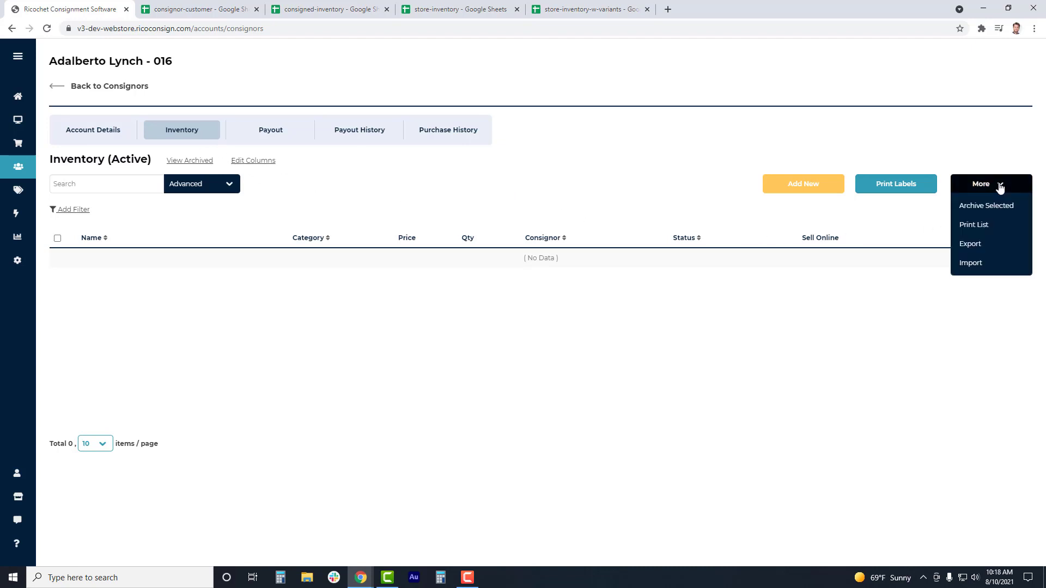
pyautogui.click(970, 264)
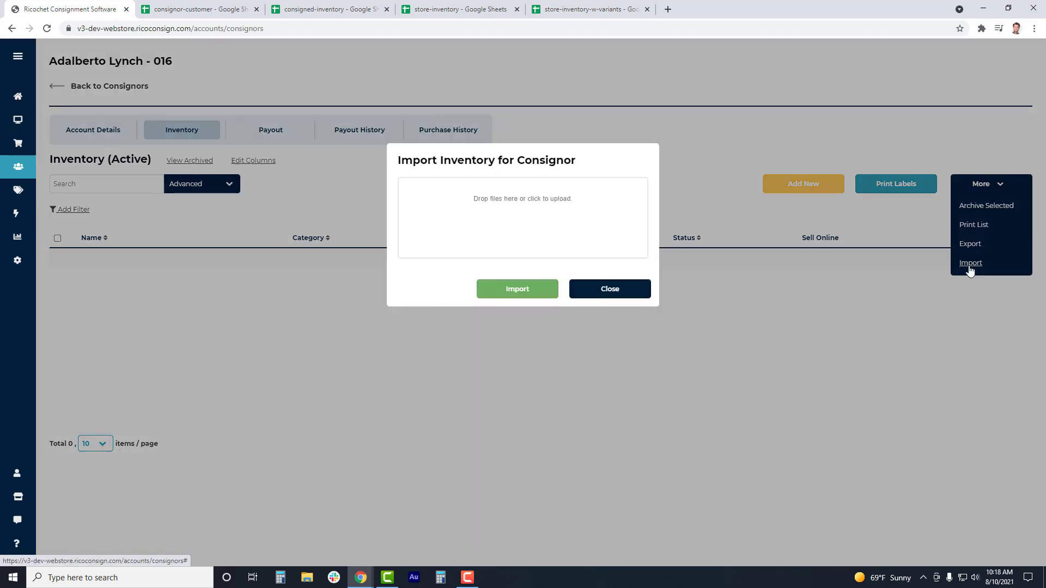
pyautogui.click(588, 223)
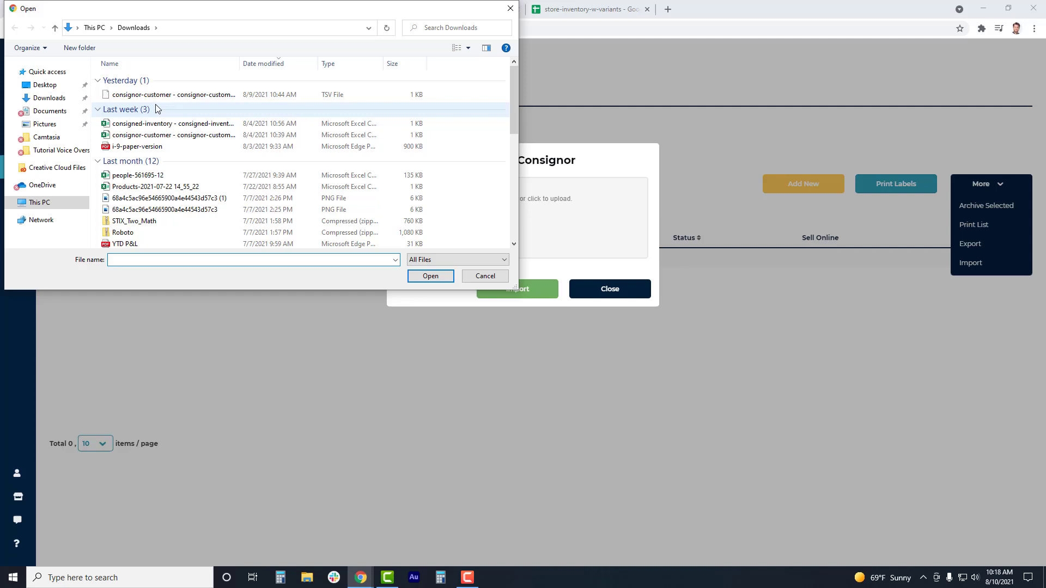
pyautogui.click(60, 88)
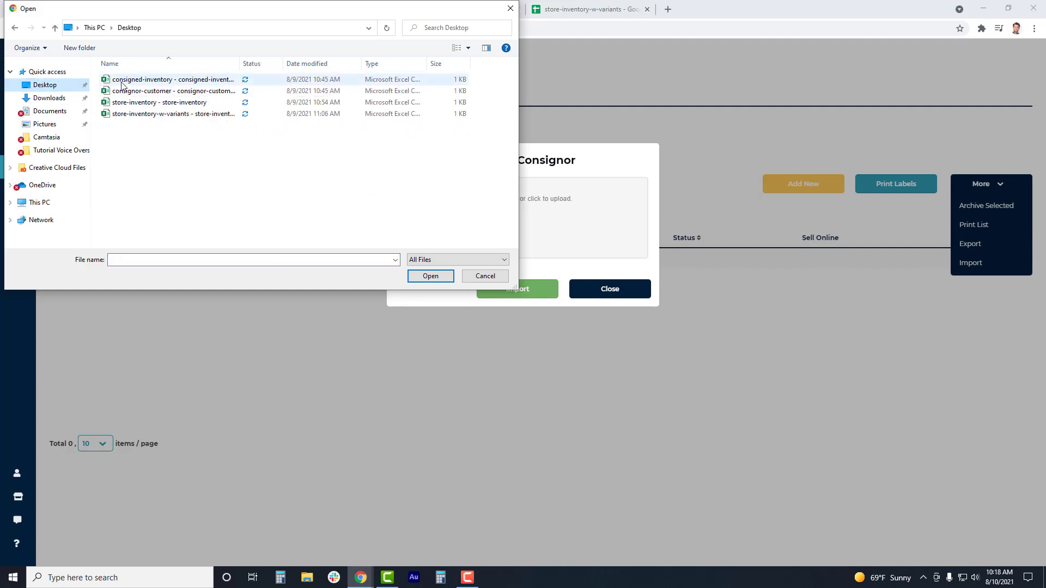
pyautogui.click(125, 84)
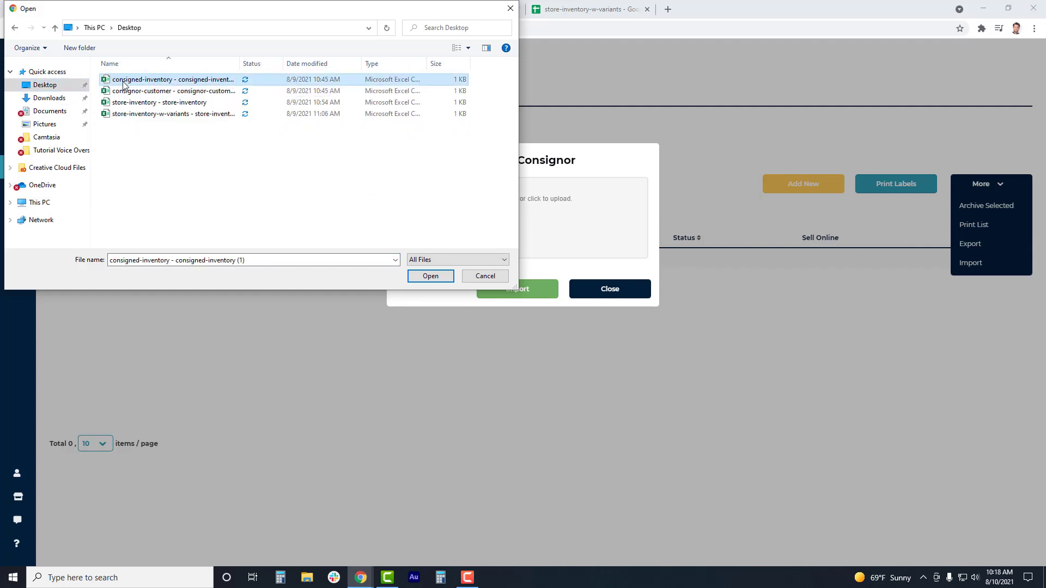
pyautogui.click(417, 283)
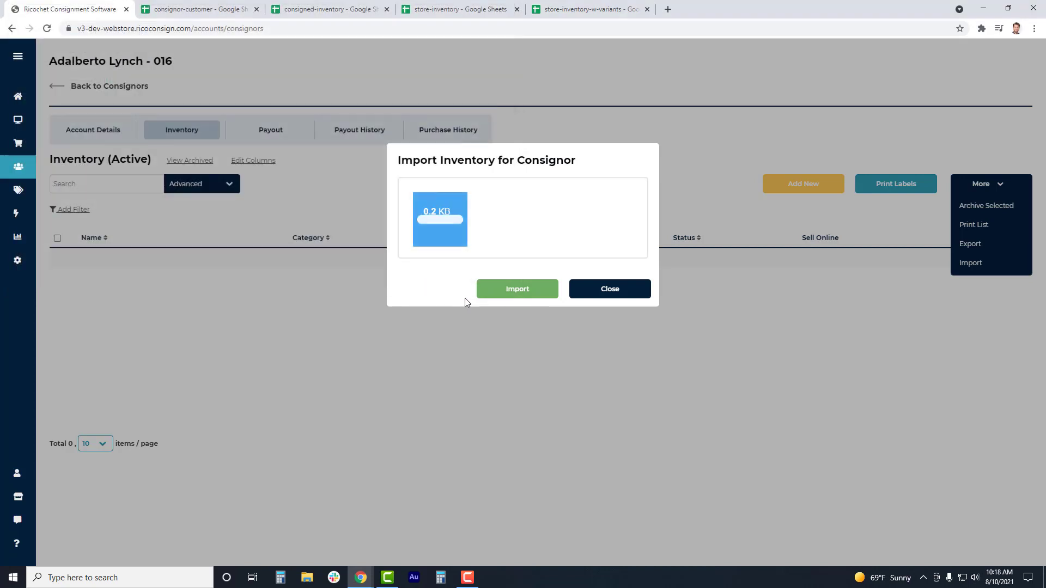
pyautogui.click(497, 293)
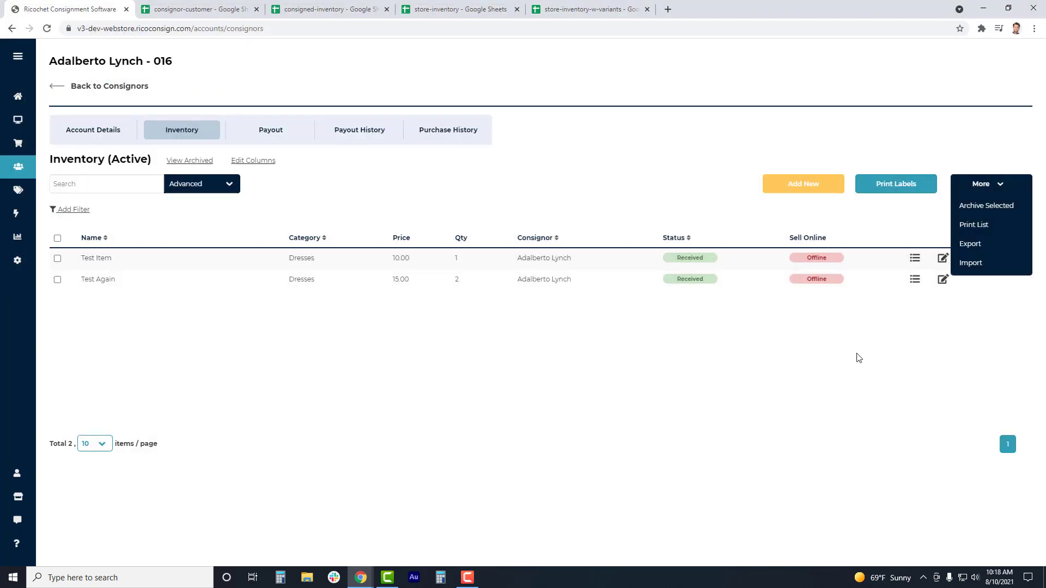
pyautogui.click(1000, 187)
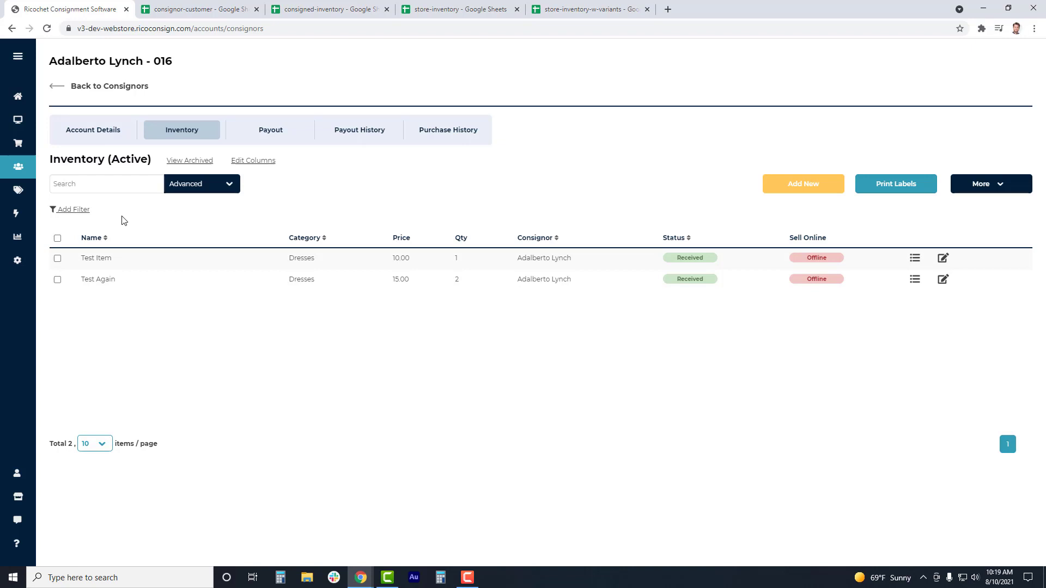
# - Go from the consigned-inventory sheet to Ricochet's store-wide Products page and check its More menu
pyautogui.moveTo(27, 262)
pyautogui.click(310, 7)
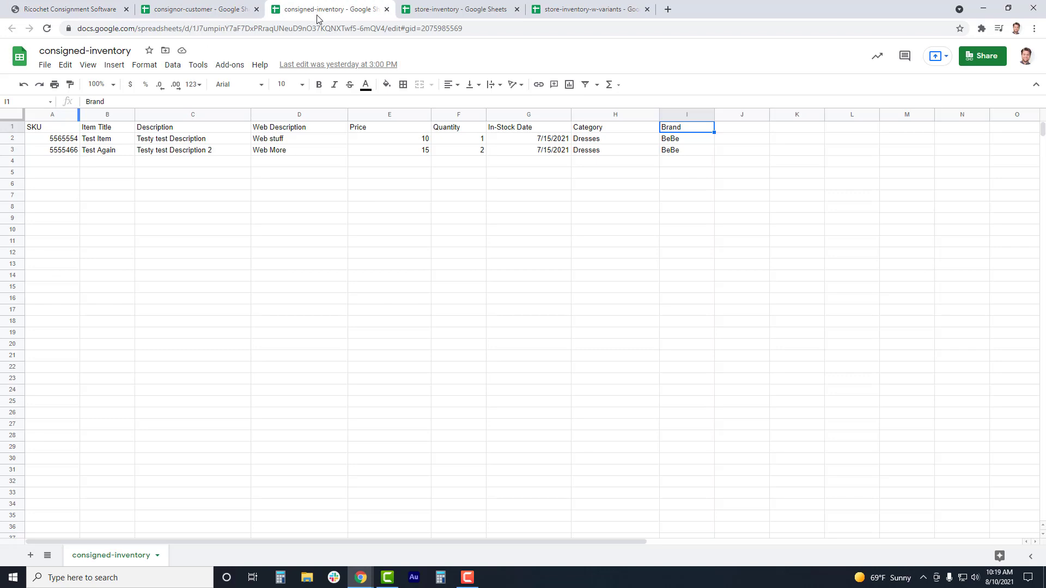
pyautogui.click(94, 11)
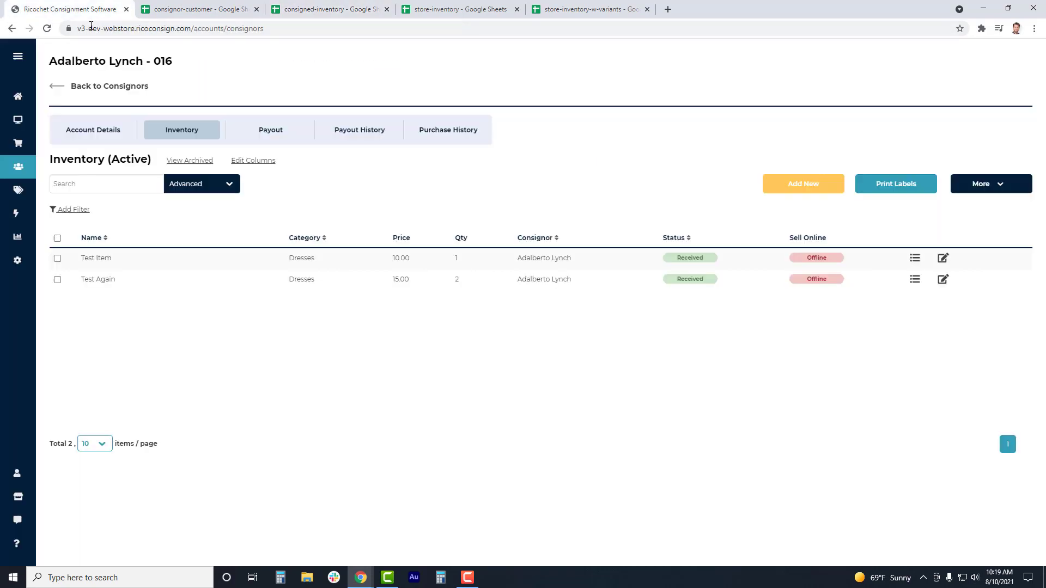
pyautogui.click(20, 190)
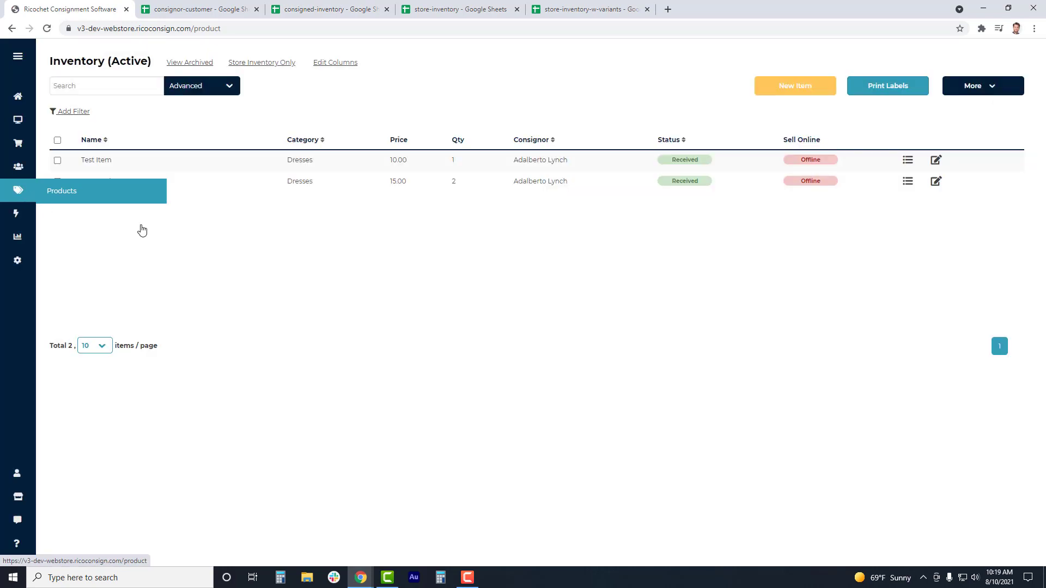
pyautogui.click(987, 89)
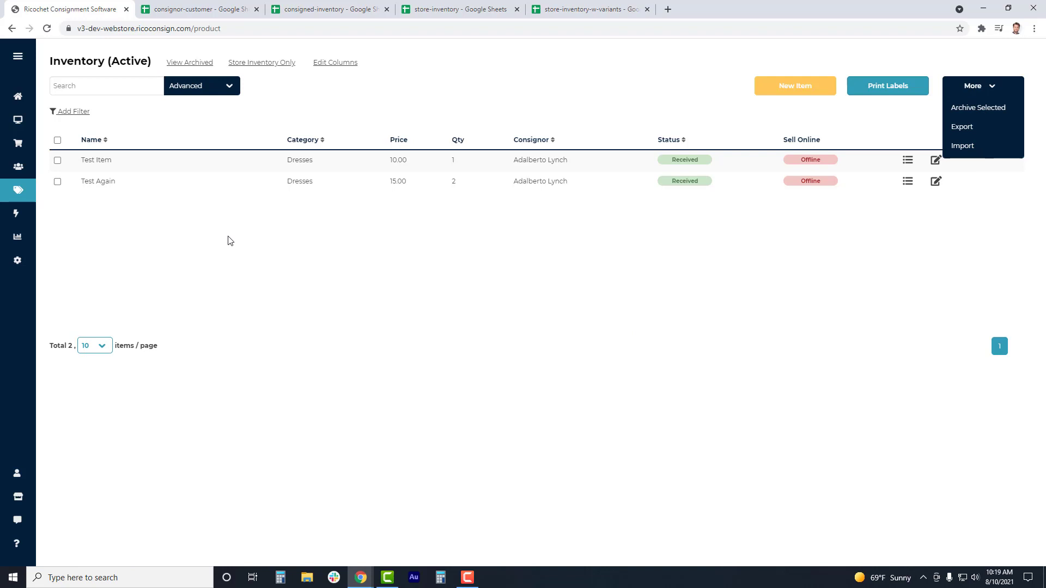
pyautogui.moveTo(33, 173)
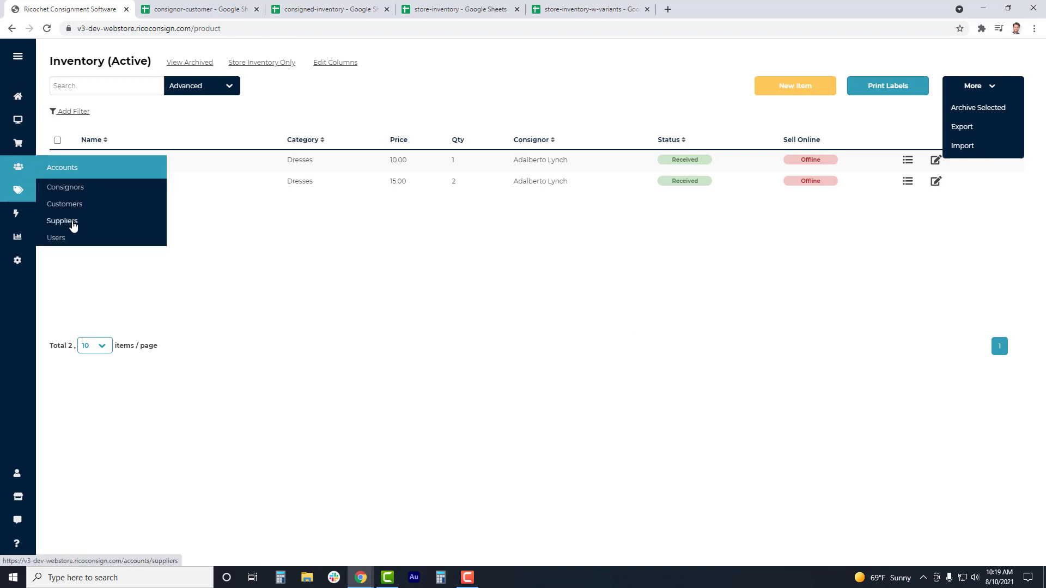
pyautogui.click(231, 244)
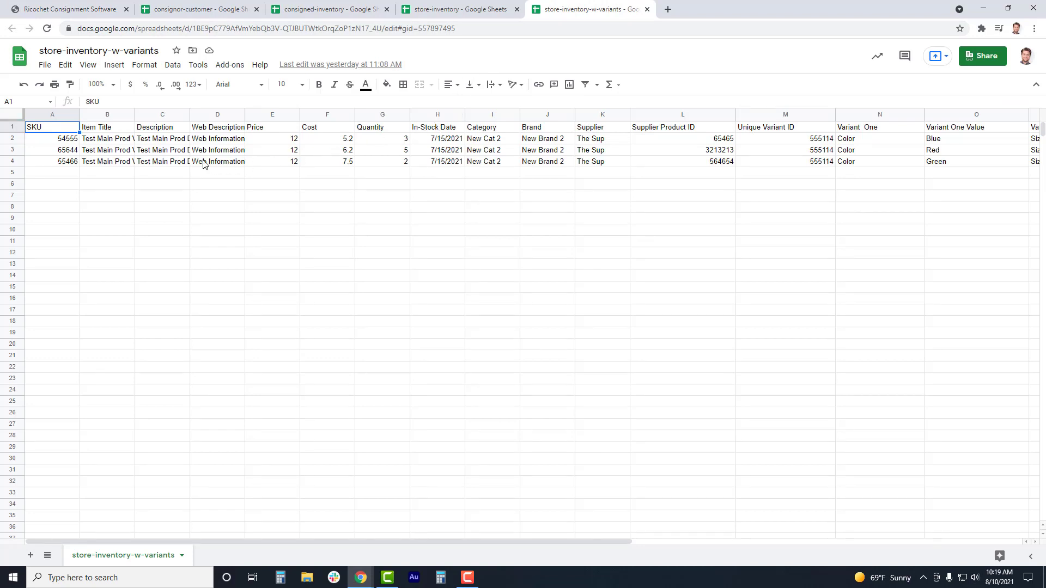
# - Review the consigned sheet's Supplier column, then bring up the store-inventory template
pyautogui.click(591, 130)
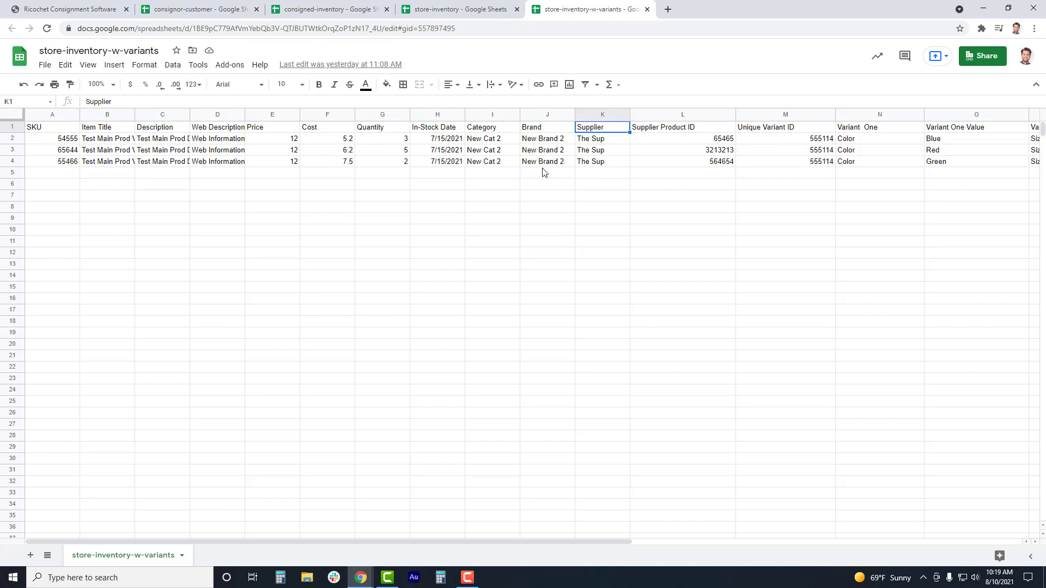
pyautogui.click(70, 9)
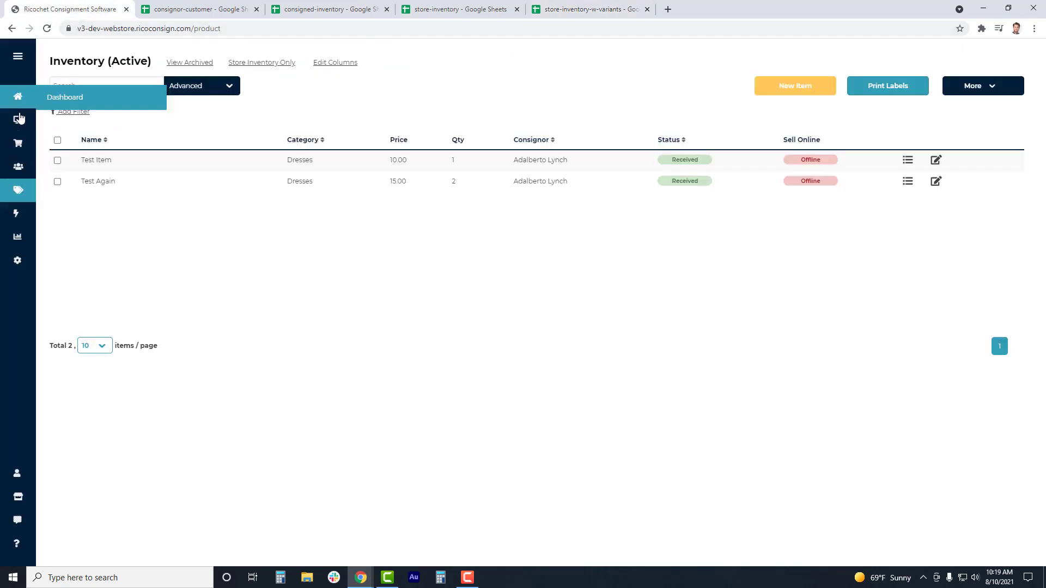
pyautogui.moveTo(18, 166)
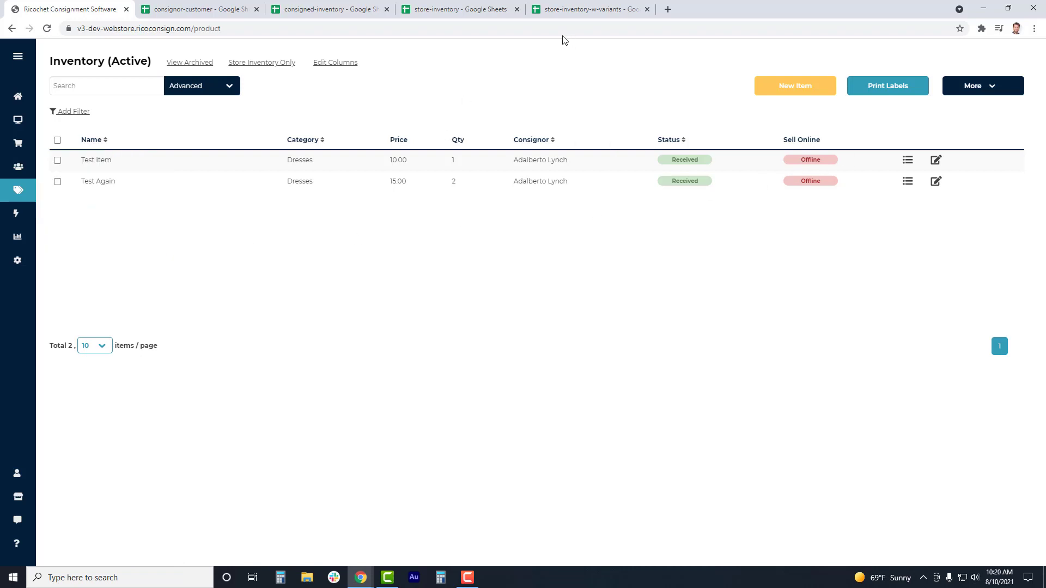
pyautogui.click(495, 16)
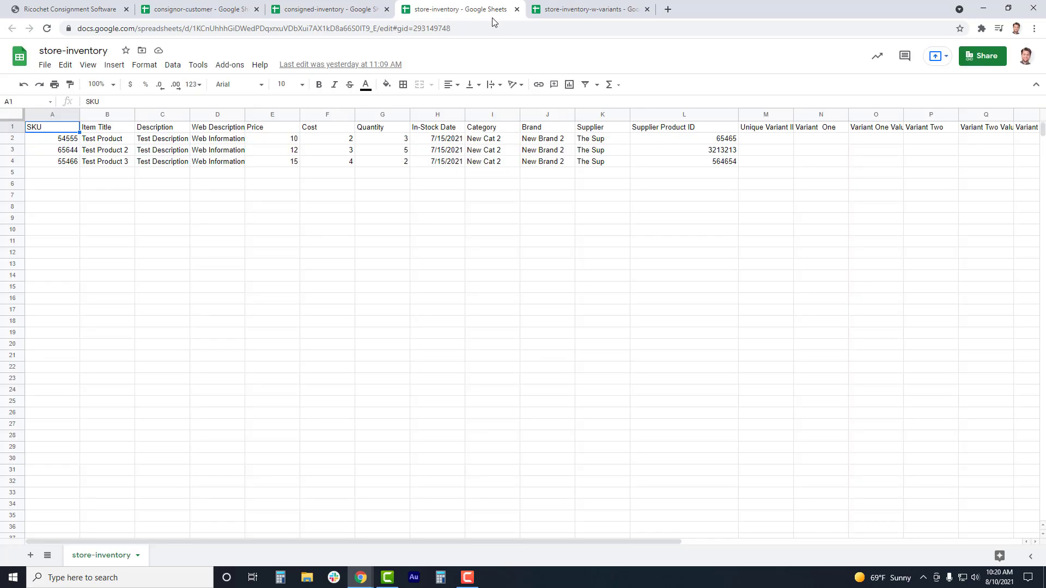
# - Review the store-inventory headers: Description, Web Description, Price, Cost, Supplier, Supplier Product ID
pyautogui.click(169, 130)
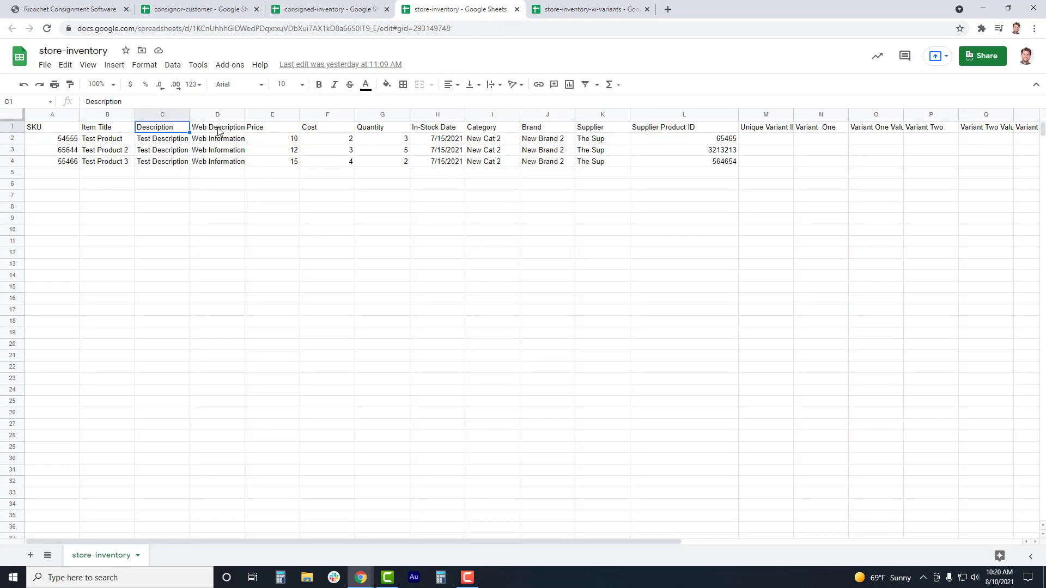
pyautogui.click(220, 130)
pyautogui.click(260, 130)
pyautogui.click(328, 132)
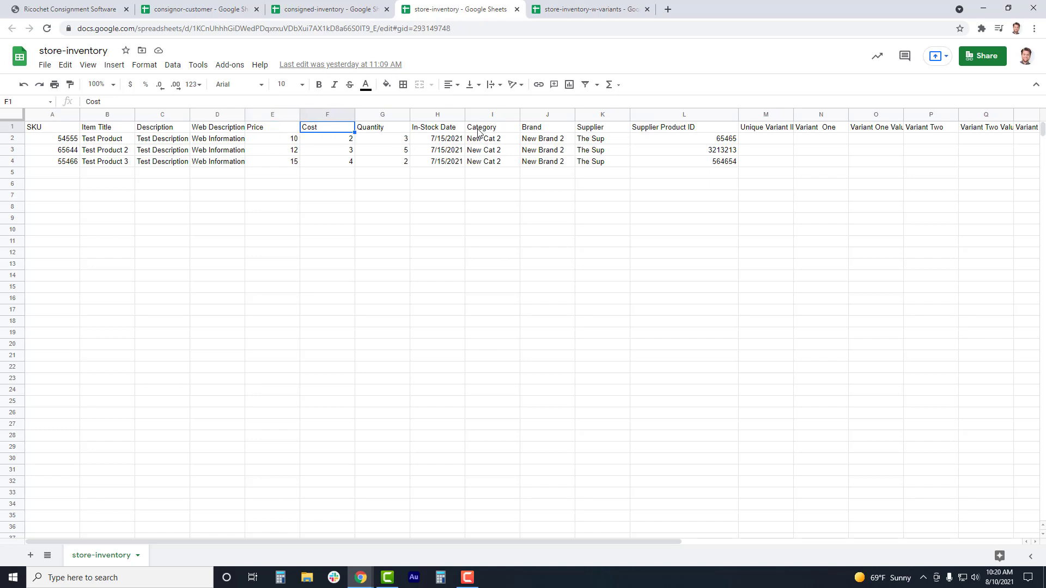
pyautogui.click(594, 129)
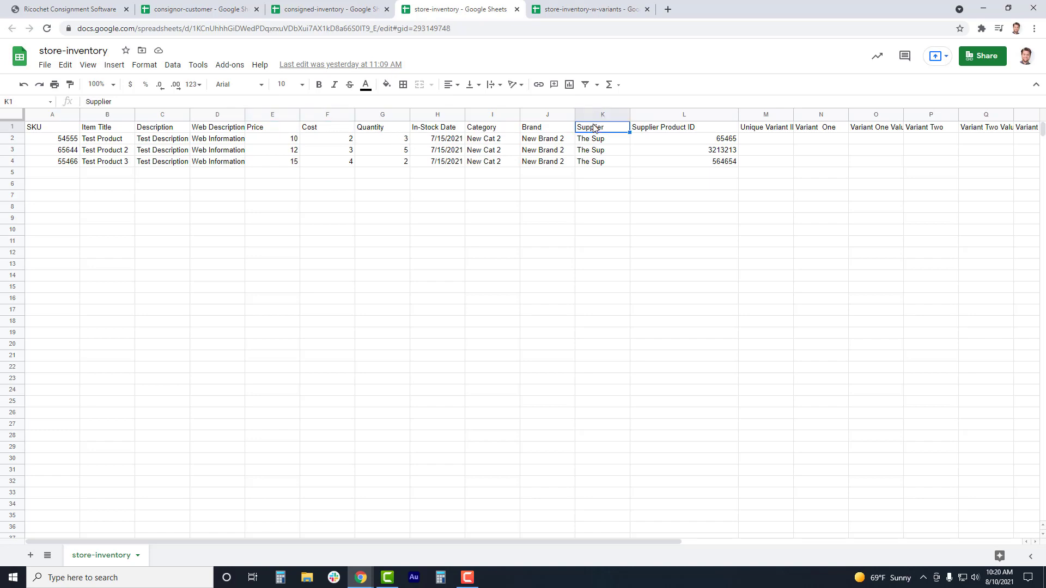
pyautogui.click(643, 133)
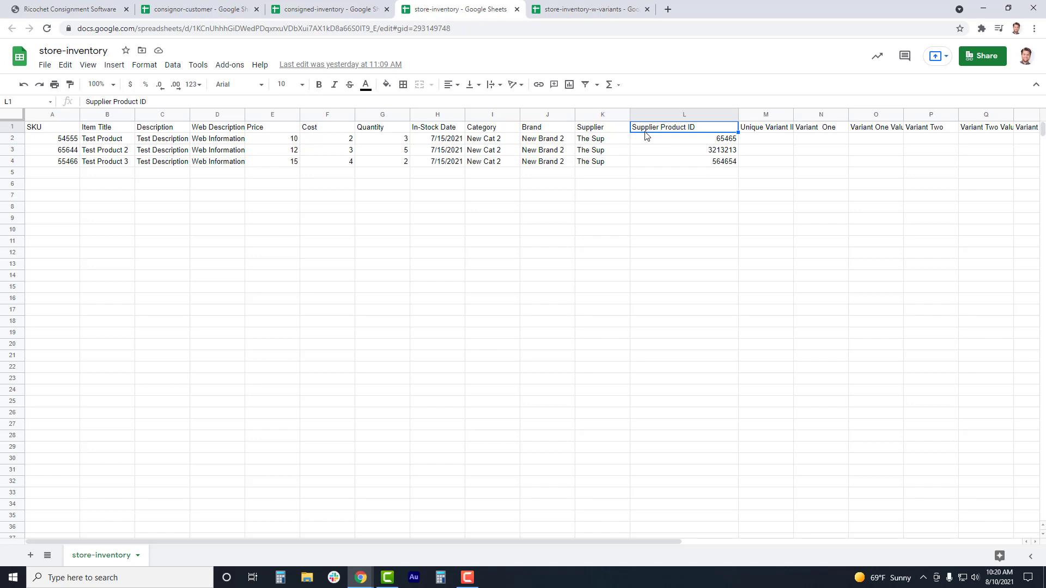
# - Inspect the Unique Variant ID and Variant One columns, then open the store-inventory-w-variants sheet
pyautogui.click(757, 131)
pyautogui.click(814, 132)
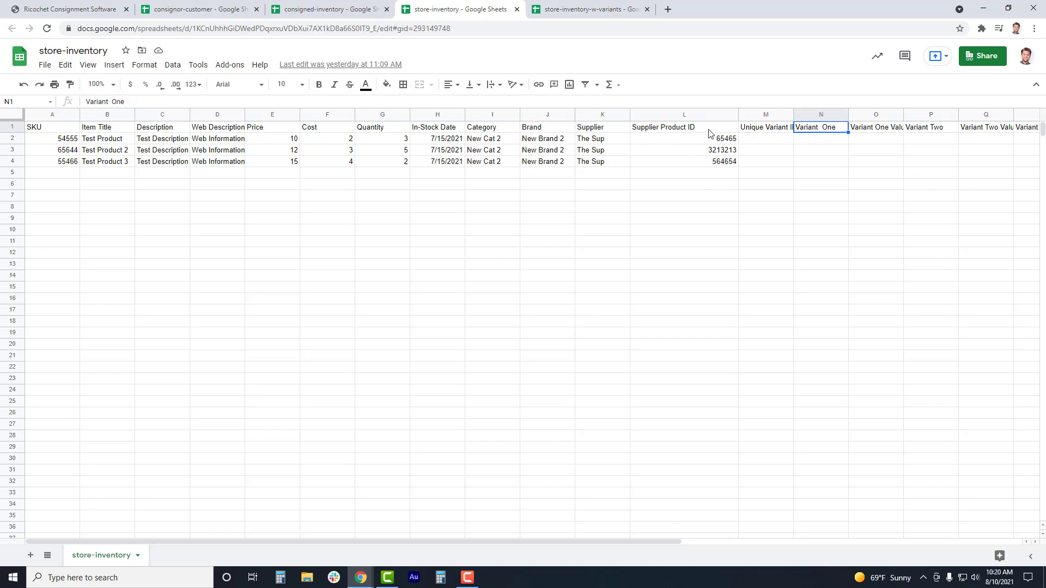
pyautogui.click(602, 12)
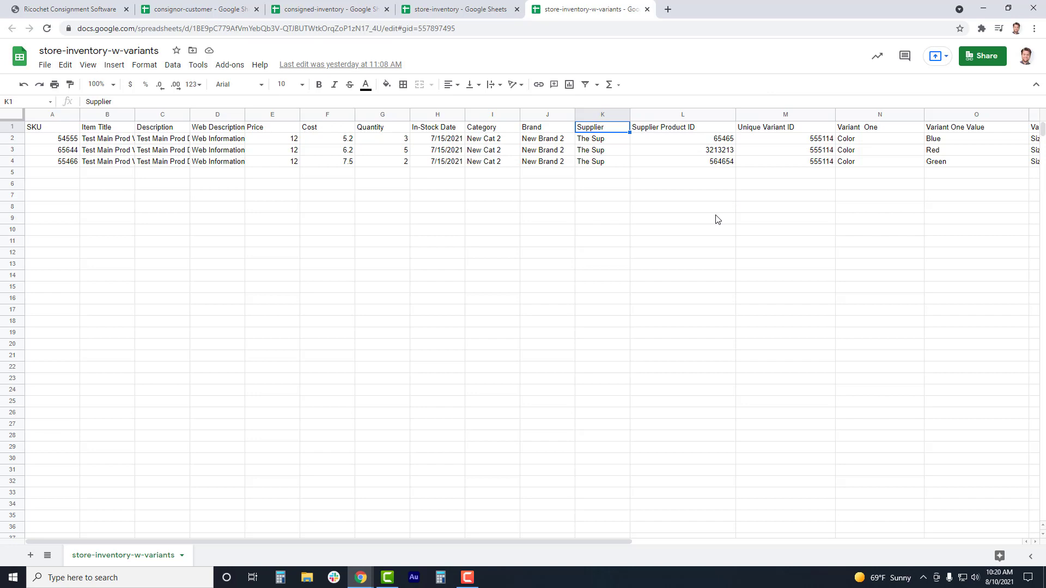
pyautogui.click(774, 132)
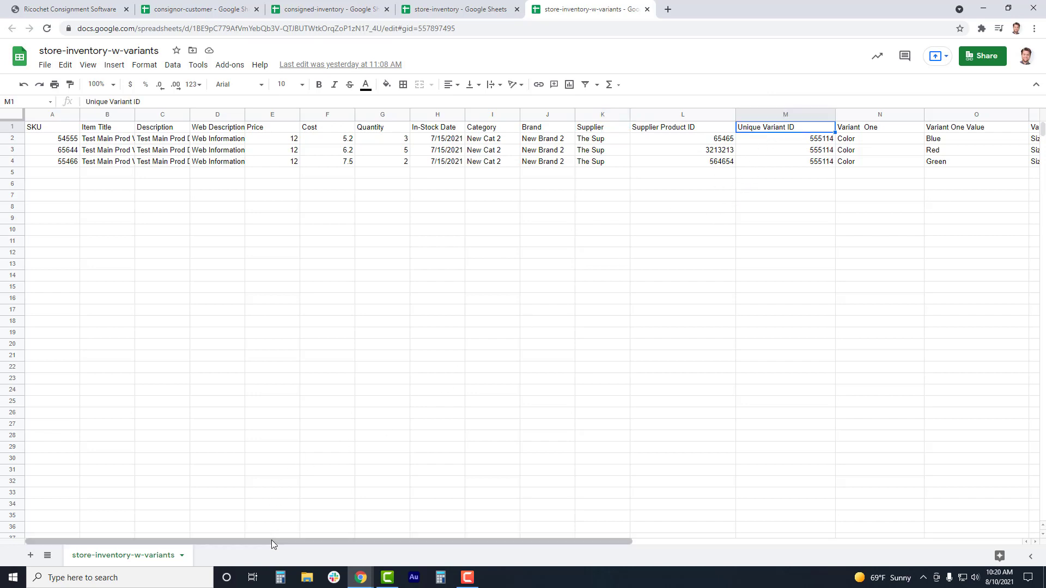
pyautogui.moveTo(283, 541); pyautogui.dragTo(411, 527)
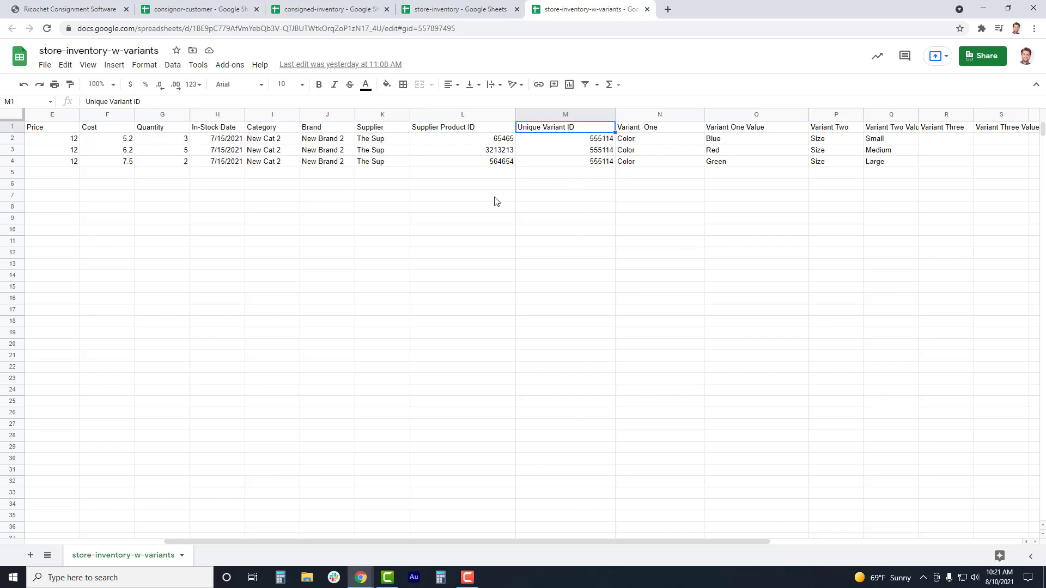
# - Check that all three items share the same Unique Variant ID value
pyautogui.moveTo(588, 133)
pyautogui.mouseDown()
pyautogui.moveTo(588, 164)
pyautogui.moveTo(591, 130)
pyautogui.mouseUp()
pyautogui.click(604, 140)
pyautogui.click(597, 152)
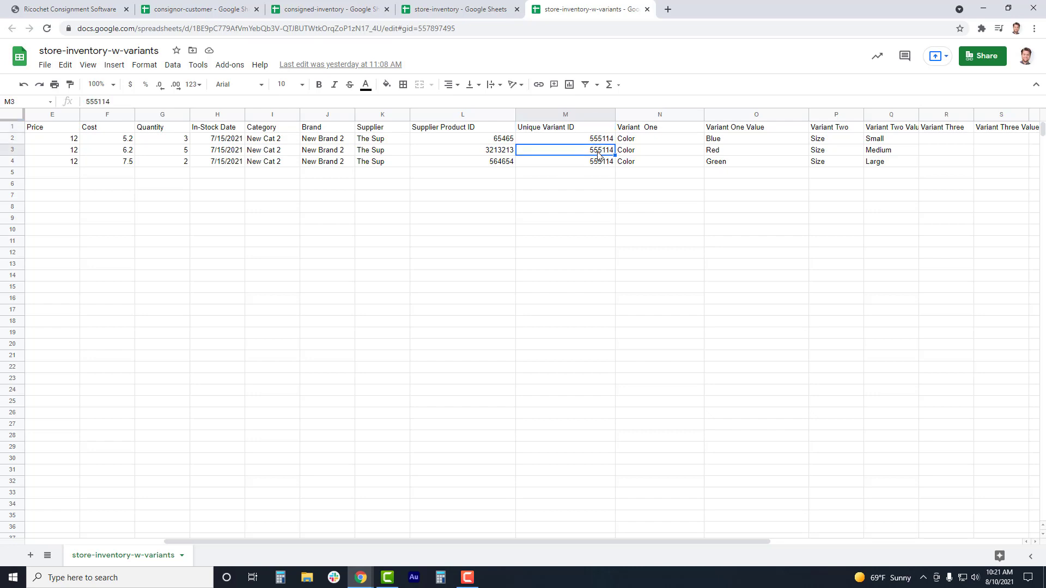
pyautogui.click(599, 164)
pyautogui.moveTo(595, 140); pyautogui.dragTo(593, 163)
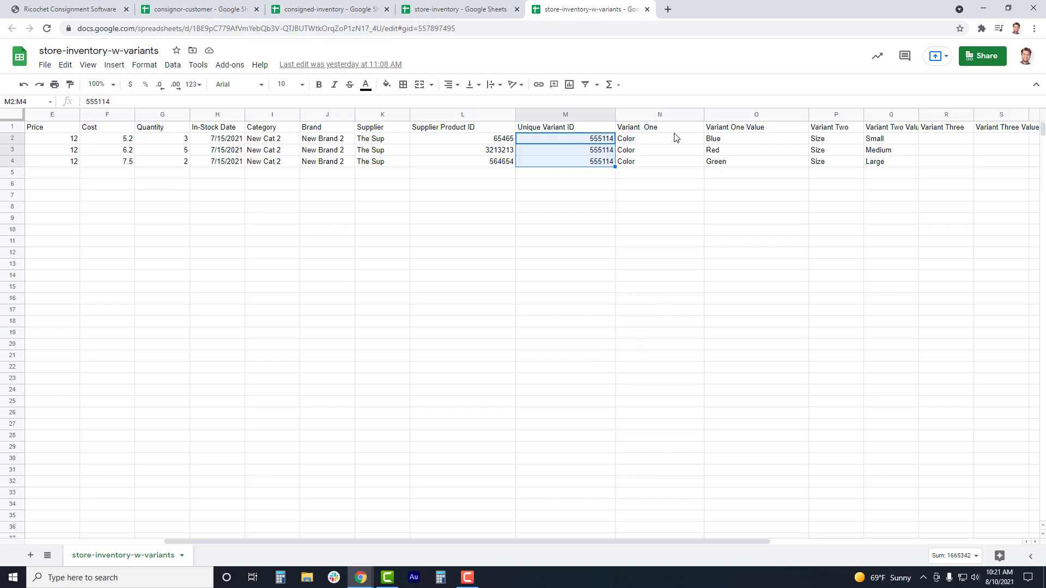
# - Verify Variant One is Color for each item, with values Blue, Red and Green
pyautogui.click(656, 130)
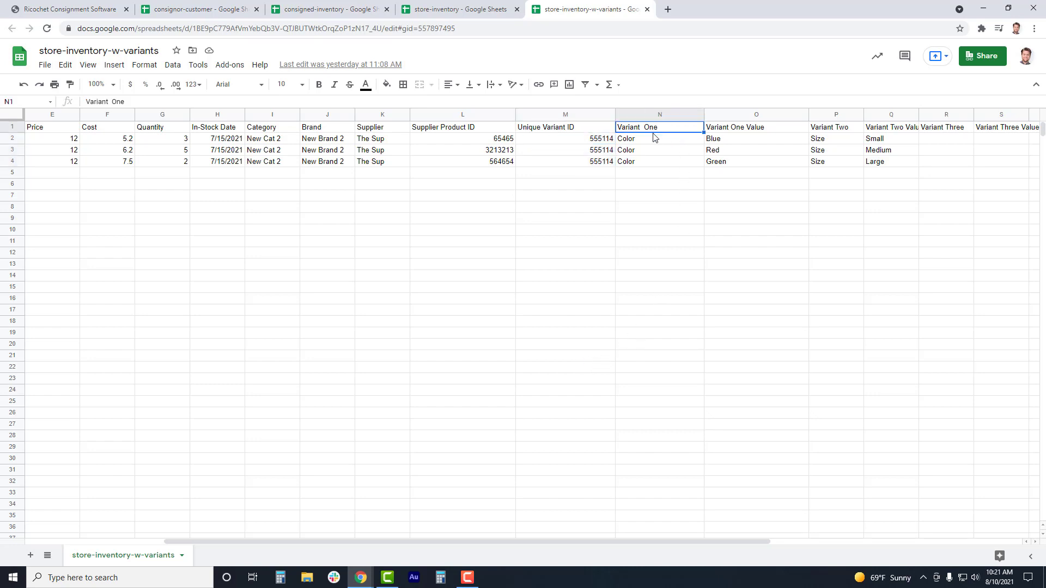
pyautogui.click(654, 141)
pyautogui.click(651, 155)
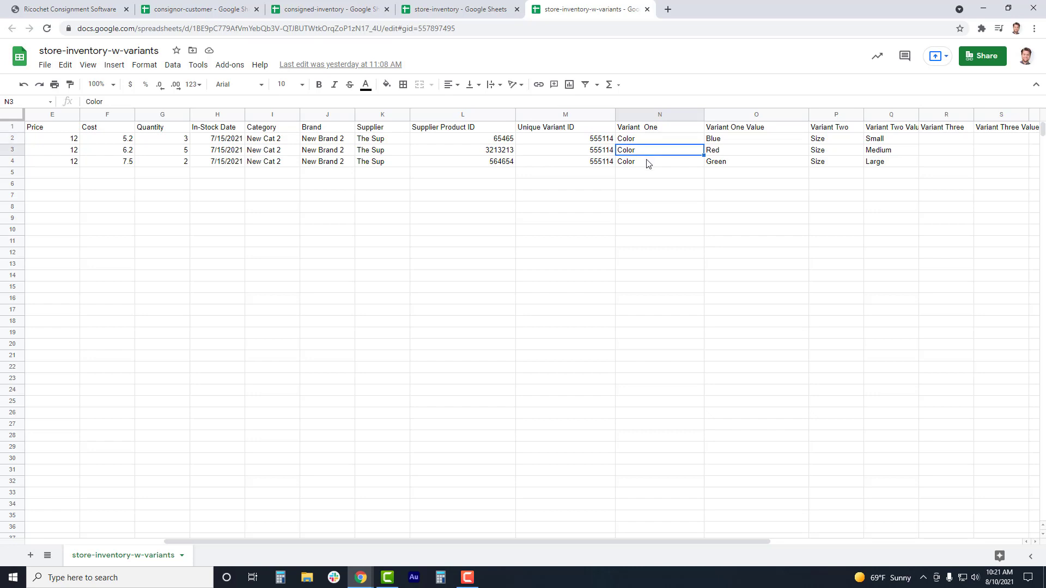
pyautogui.click(649, 164)
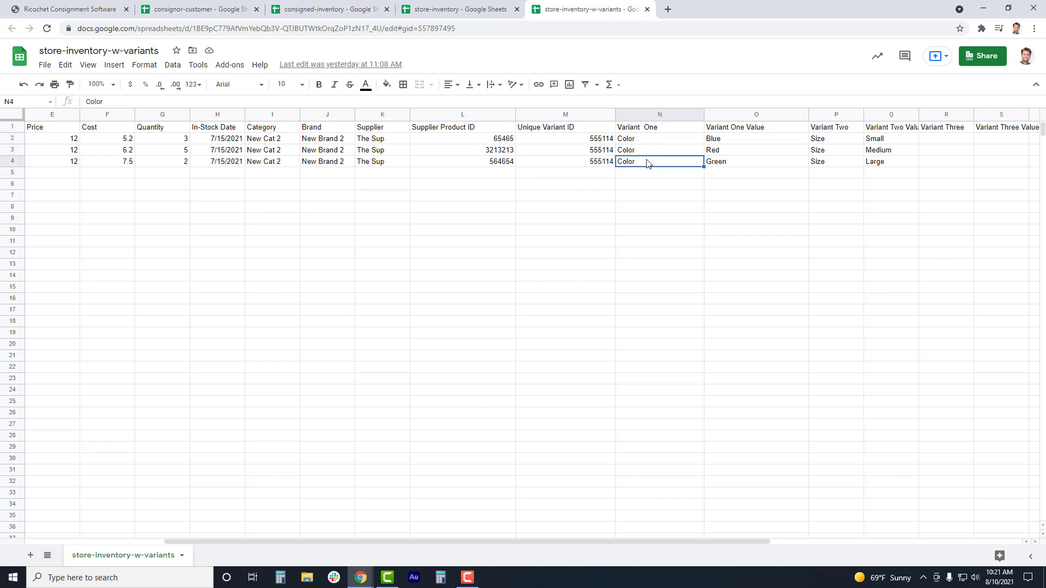
pyautogui.click(735, 130)
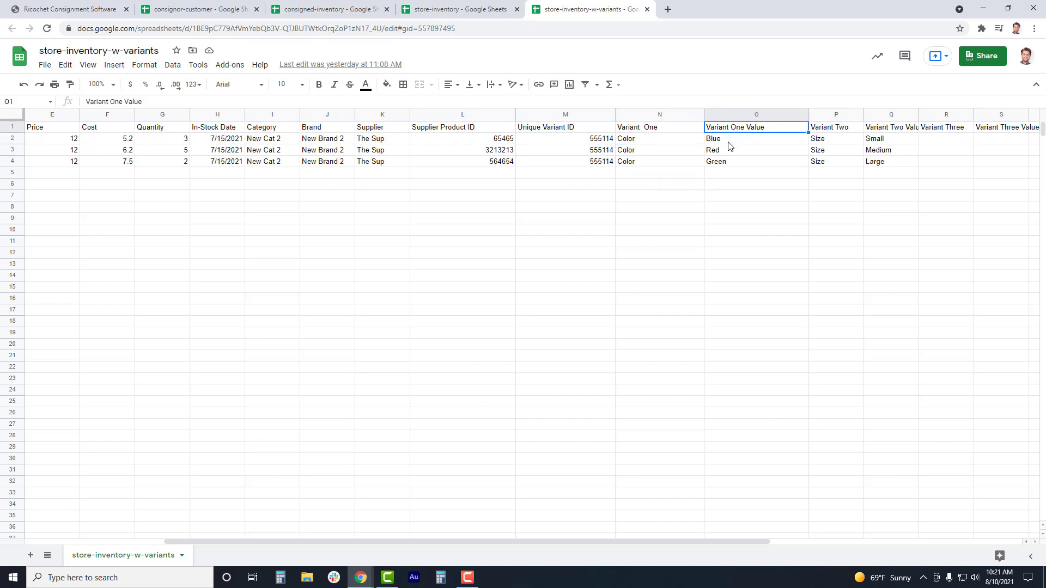
pyautogui.click(728, 141)
pyautogui.click(726, 153)
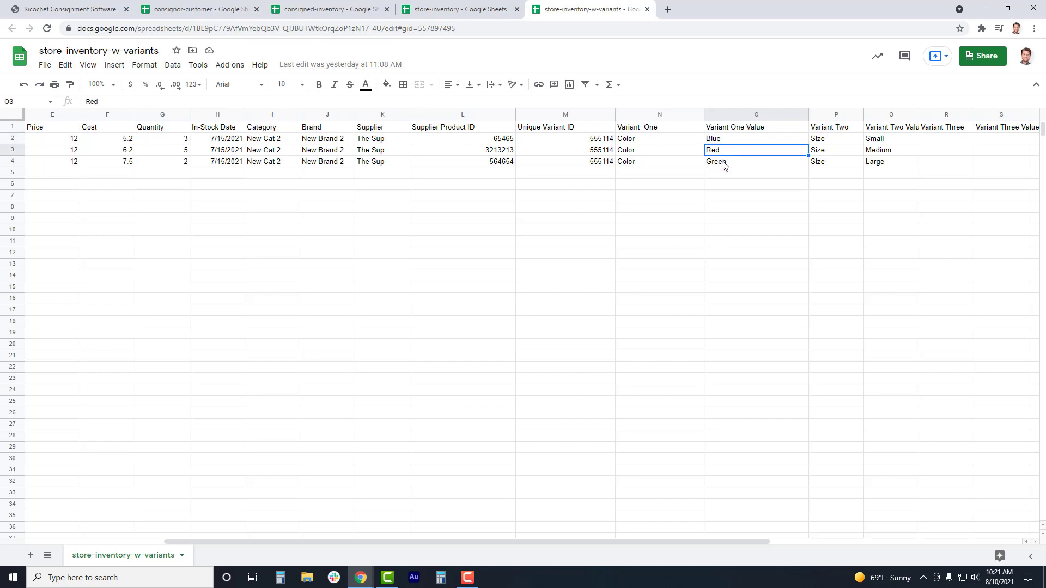
pyautogui.click(725, 164)
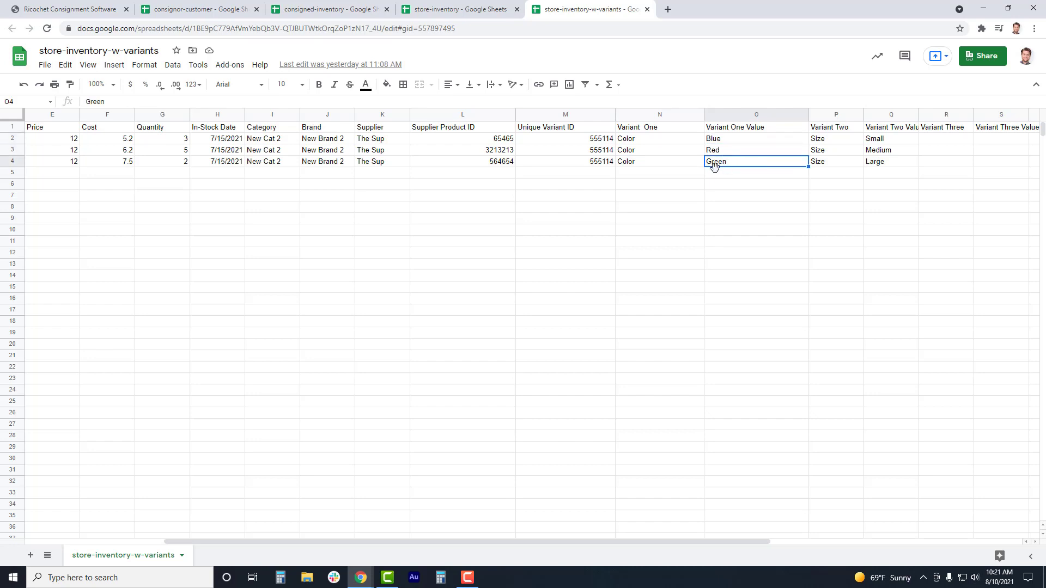
# - Review the empty Variant Two and Variant Three columns, then go back to Ricochet's inventory
pyautogui.click(663, 130)
pyautogui.click(590, 133)
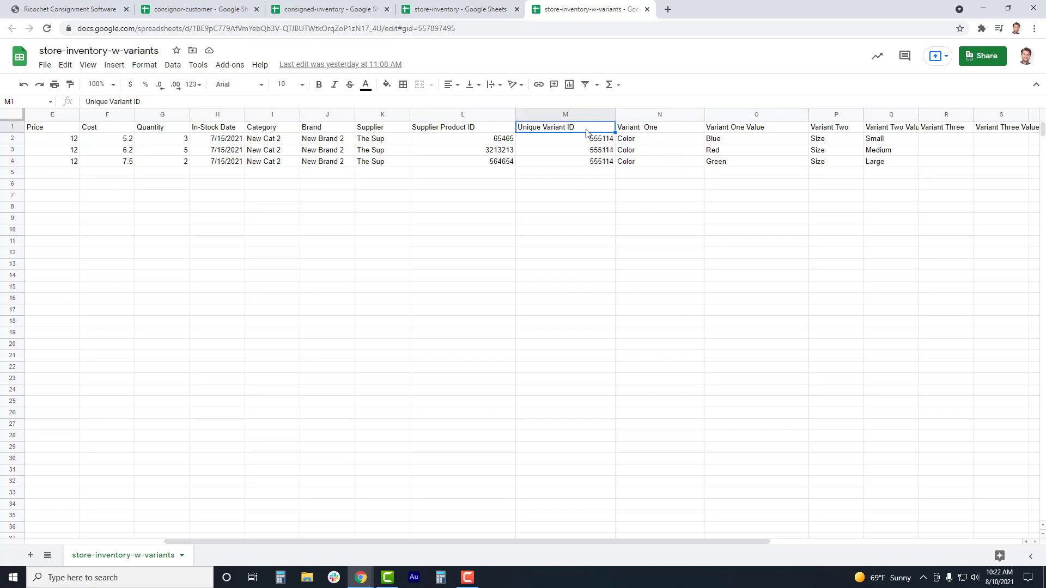
pyautogui.click(626, 136)
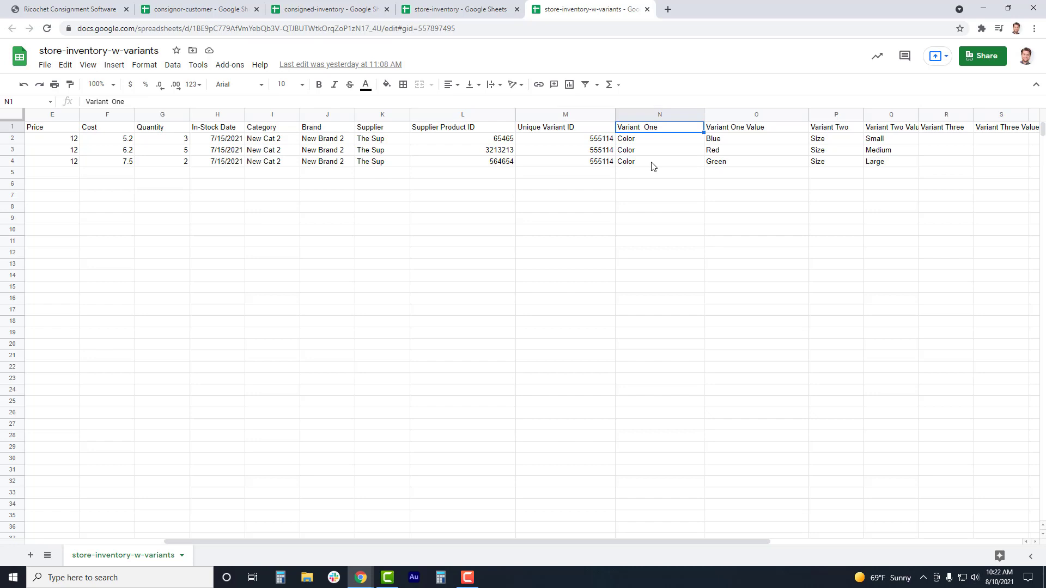
pyautogui.click(842, 131)
pyautogui.click(881, 133)
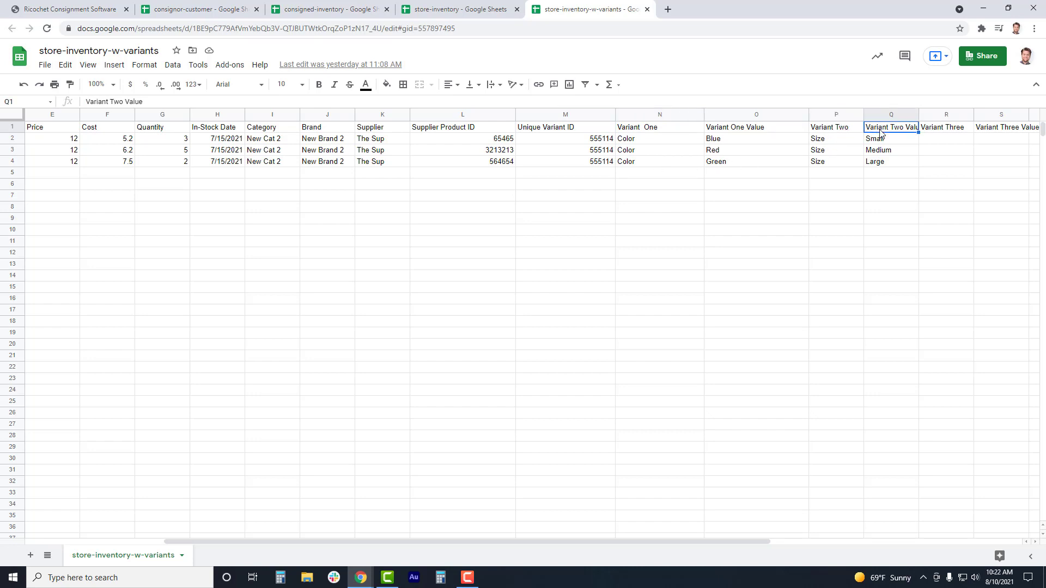
pyautogui.click(936, 136)
pyautogui.click(998, 130)
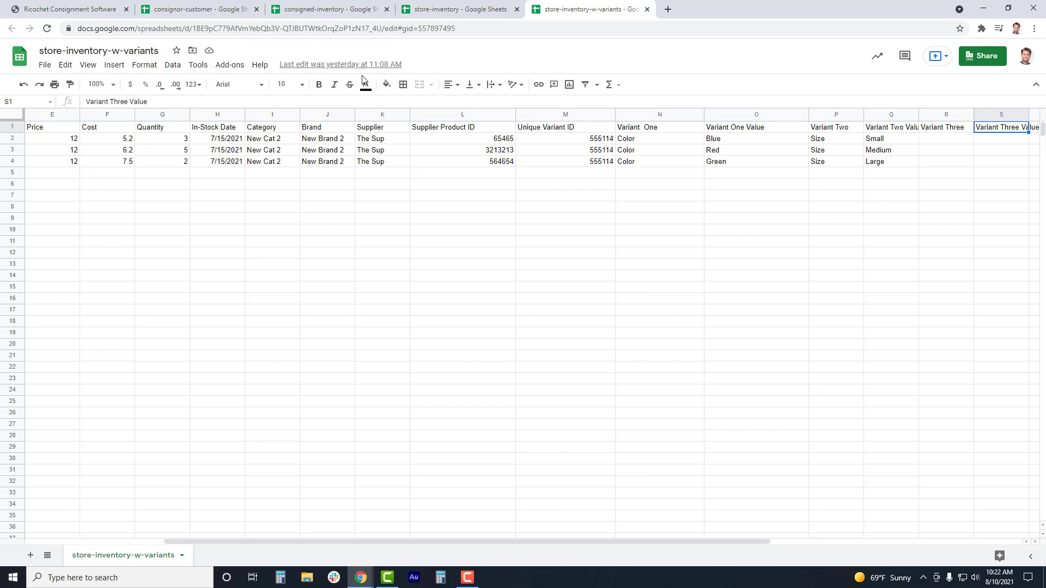
pyautogui.click(69, 9)
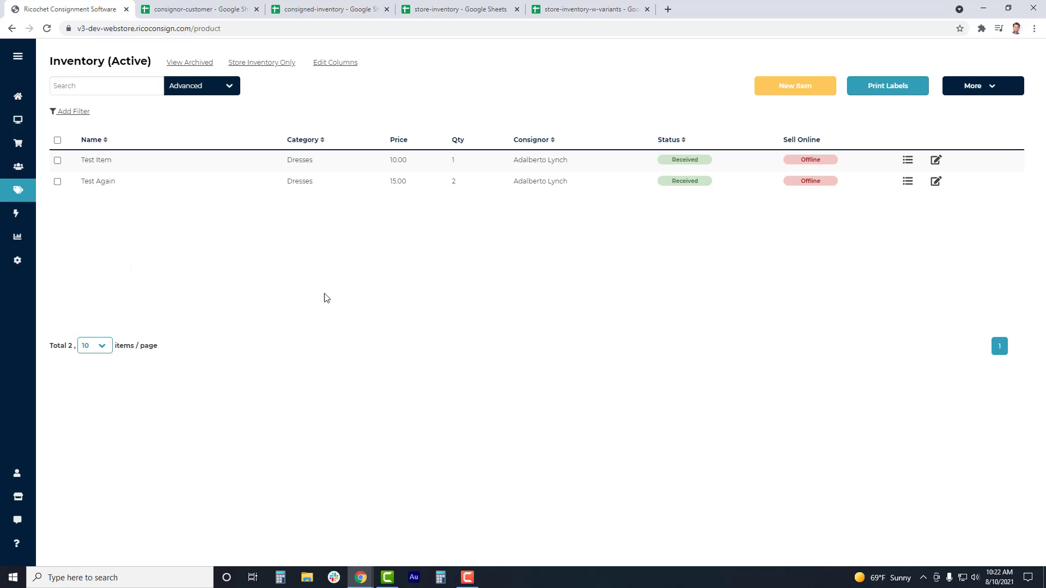
# - Import the store-inventory-w-variants file through More > Import, adding Test Main Prod Var Test 2
pyautogui.click(998, 91)
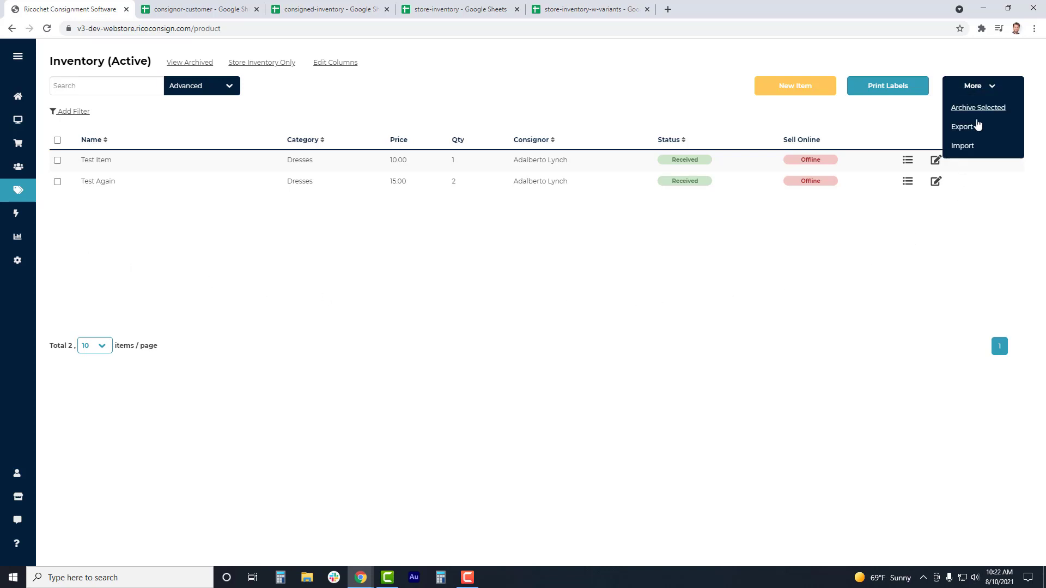
pyautogui.click(965, 145)
pyautogui.click(571, 236)
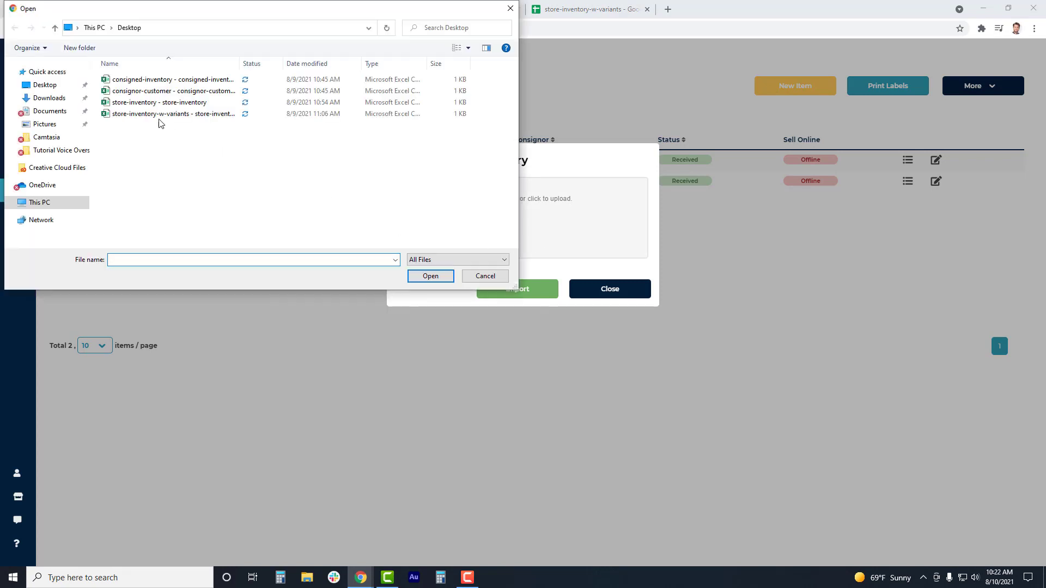
pyautogui.click(159, 117)
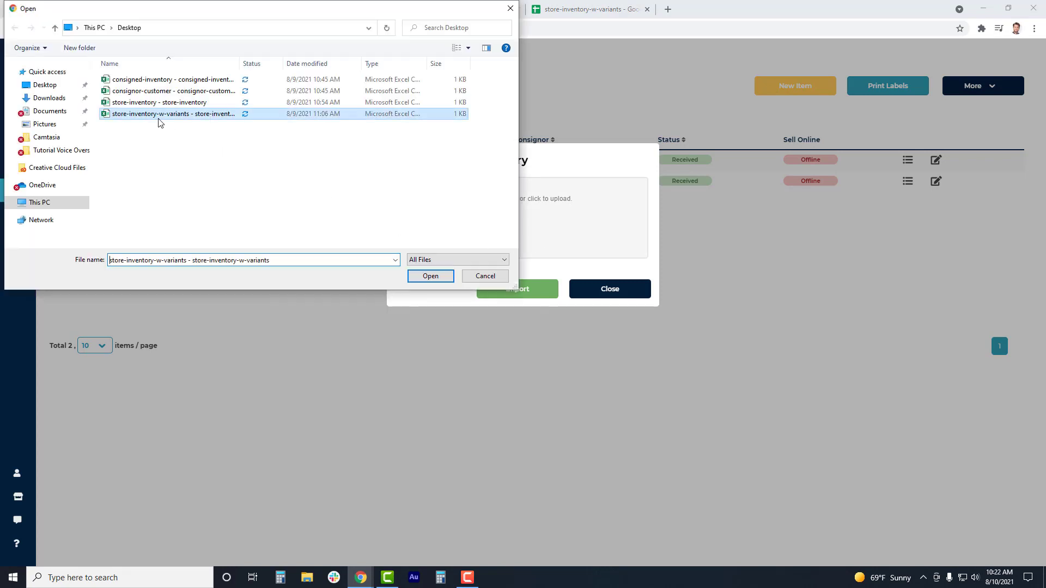
pyautogui.click(430, 277)
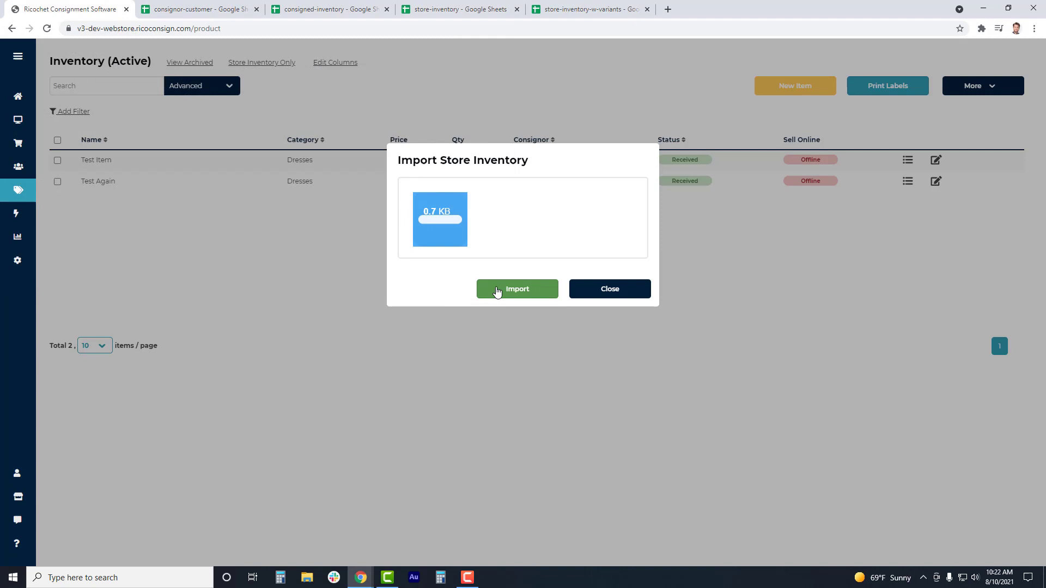
pyautogui.click(497, 290)
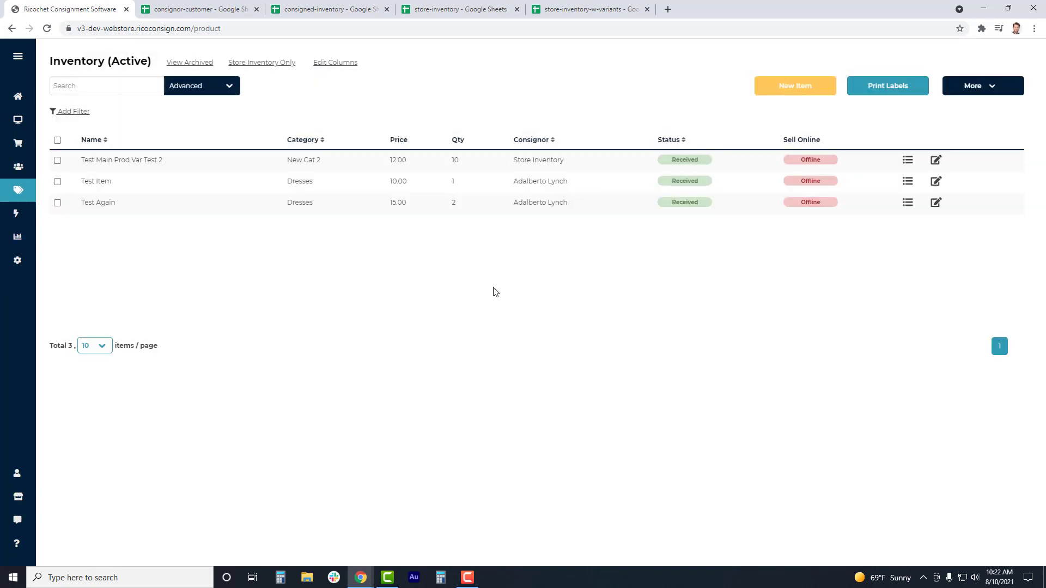